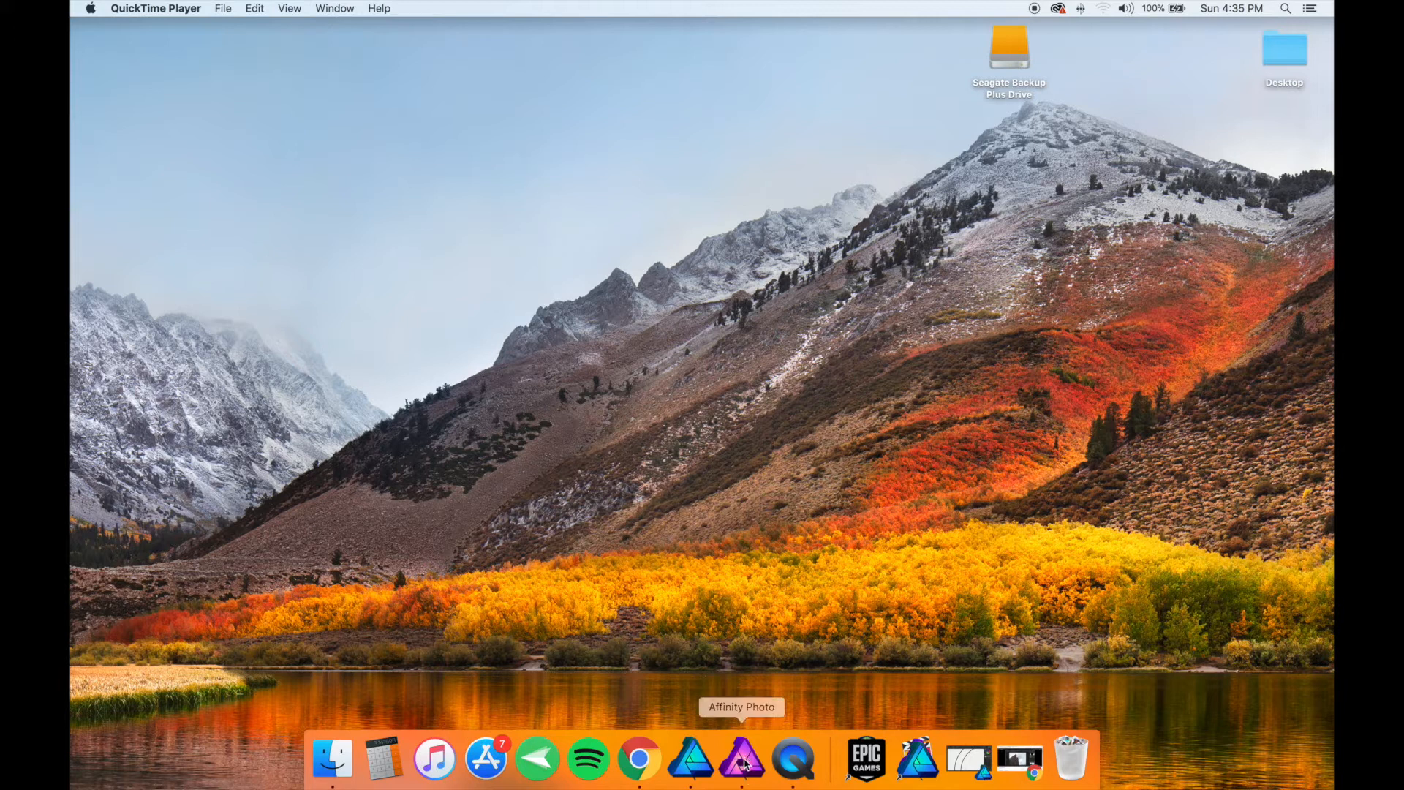
Switch to Affinity Photo and set the Inpainting Brush width to 12 px for the distant figures on the shoreline.
{"action": "left_click", "coordinate": [741, 759]}
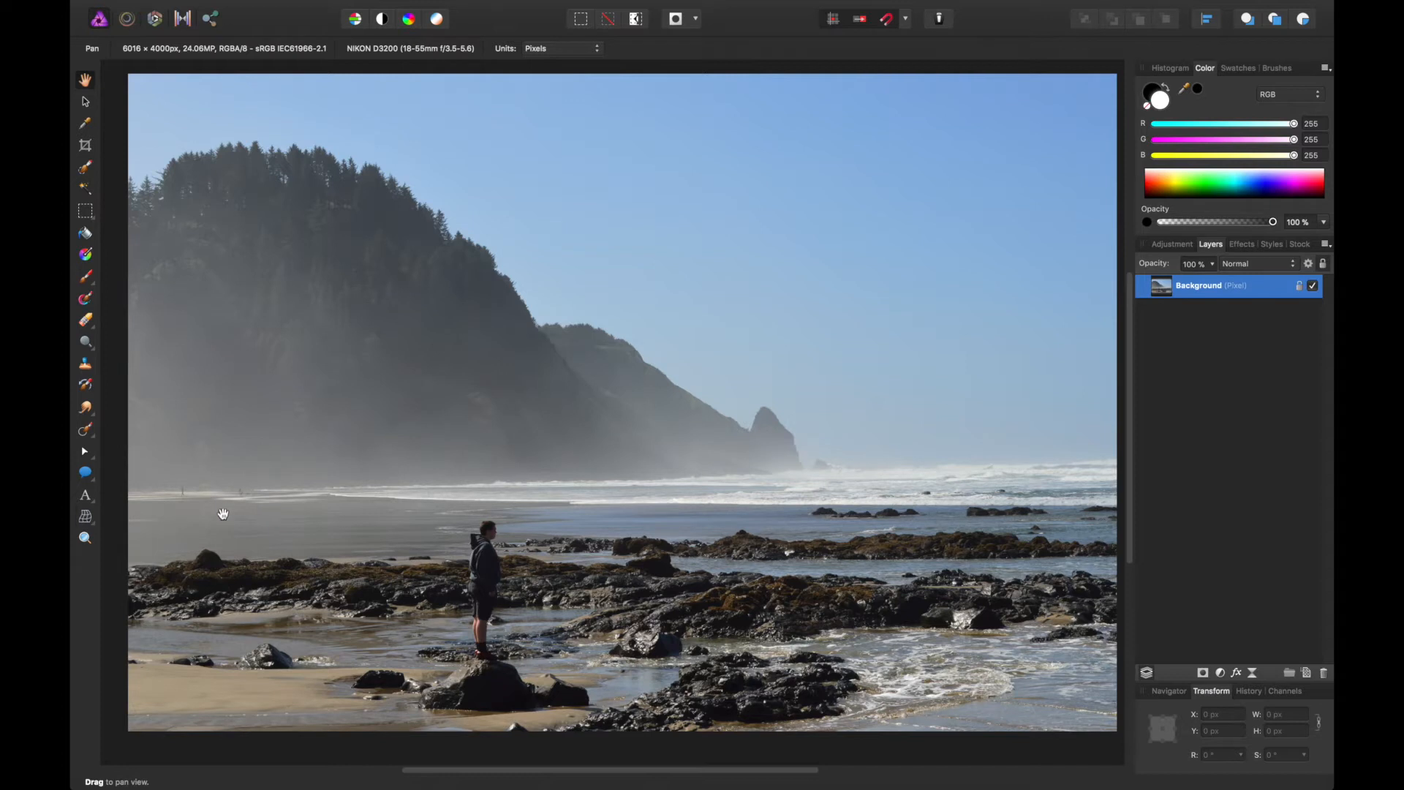
{"action": "scroll", "coordinate": [183, 510], "scroll_direction": "up", "scroll_amount": 10}
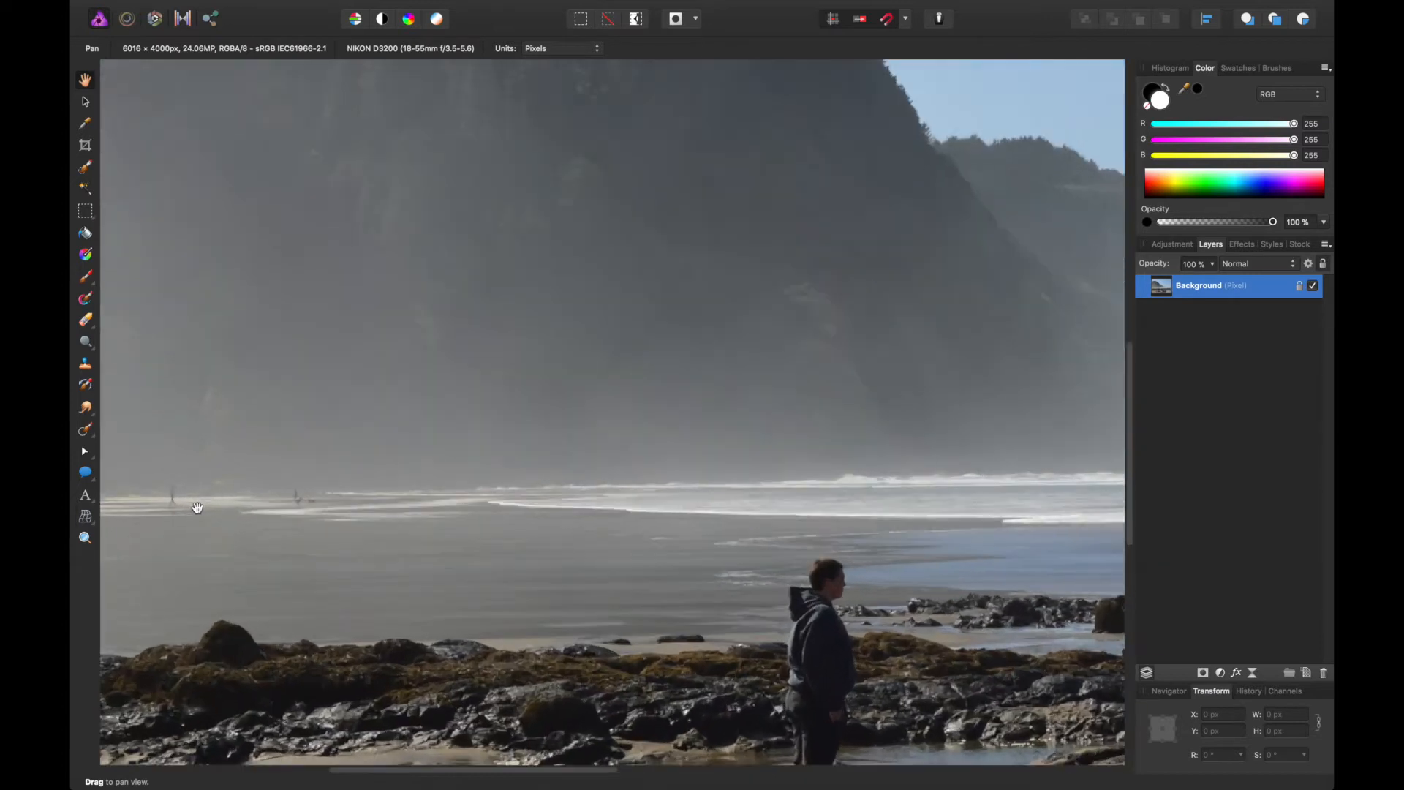
{"action": "scroll", "coordinate": [301, 516], "scroll_direction": "left", "scroll_amount": 5}
{"action": "scroll", "coordinate": [301, 516], "scroll_direction": "up", "scroll_amount": 1}
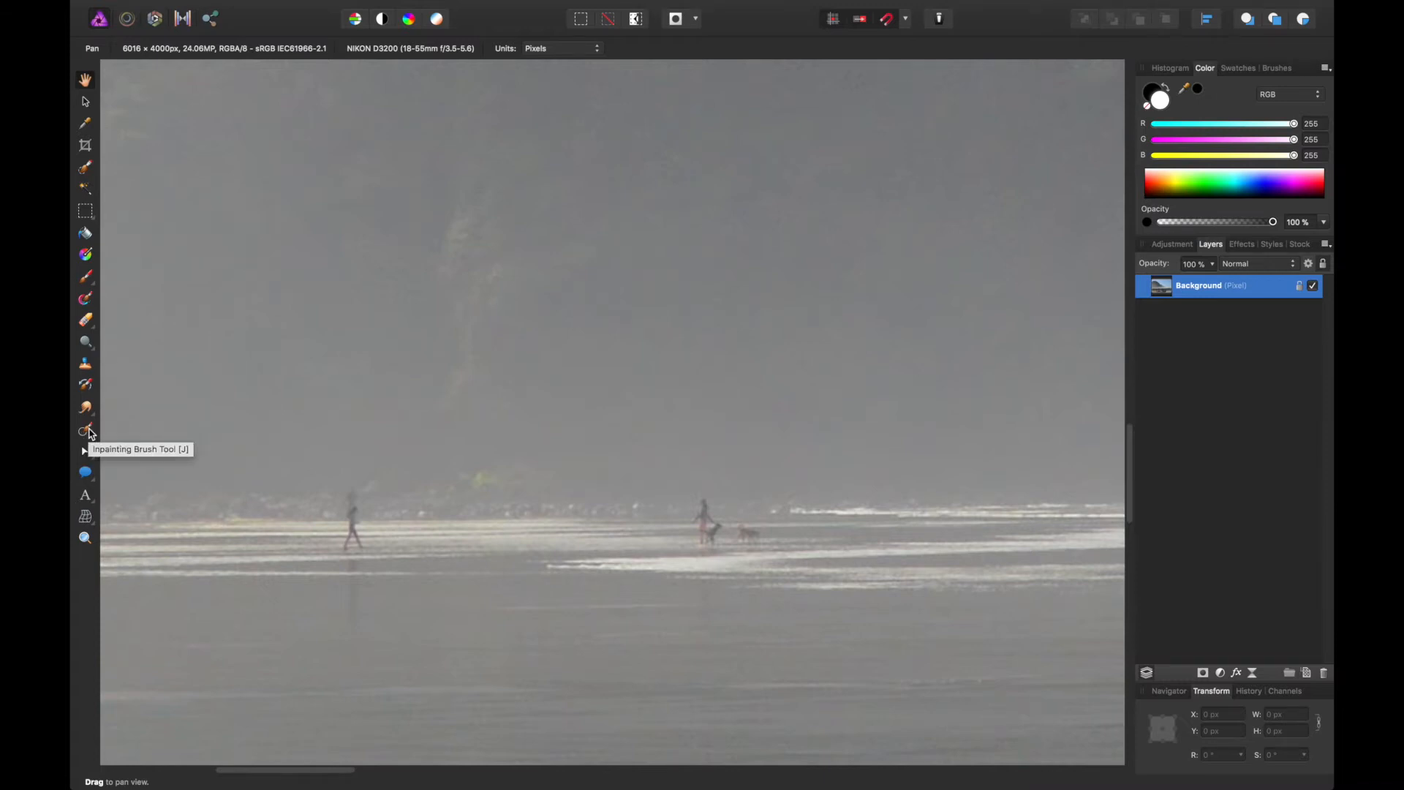
{"action": "left_click", "coordinate": [85, 430]}
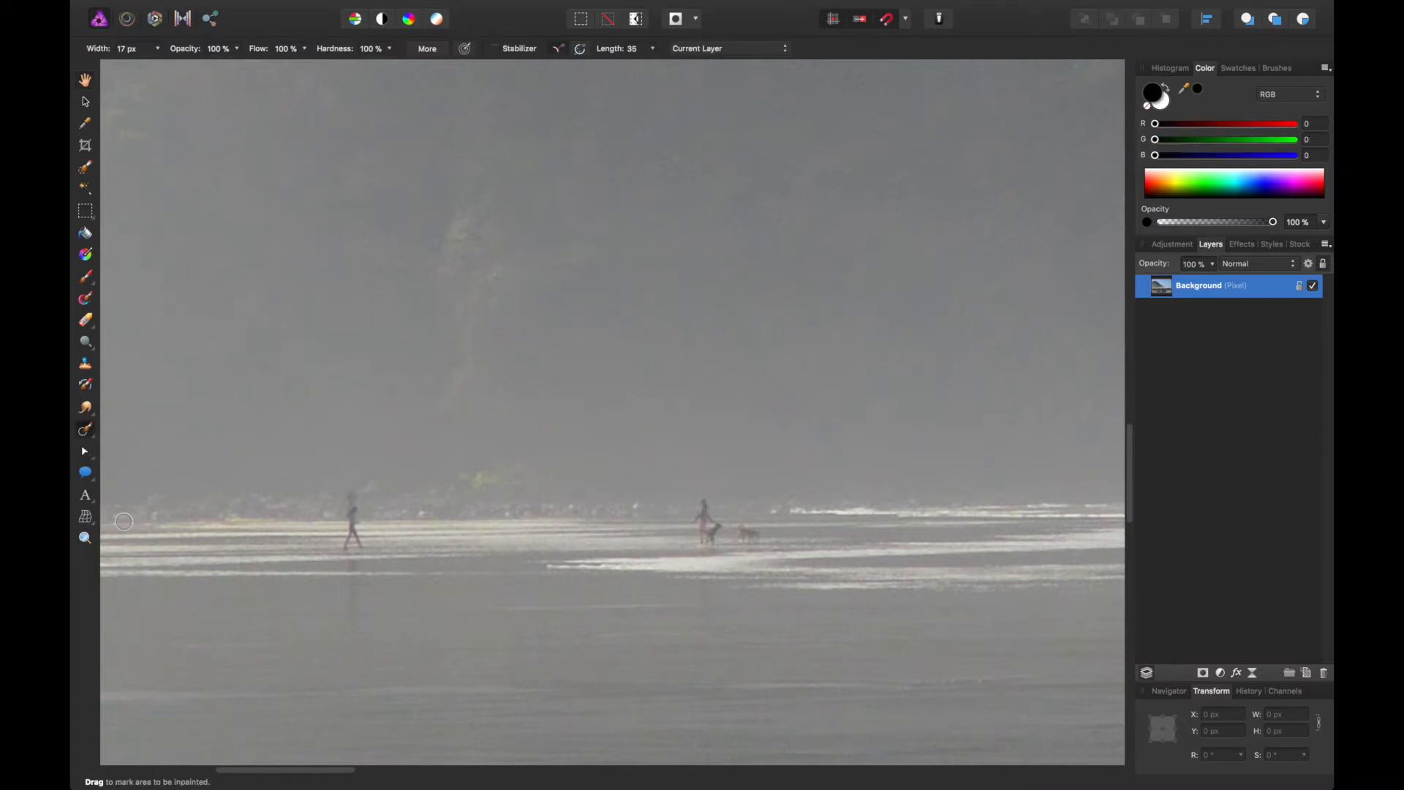
{"action": "left_click", "coordinate": [157, 49]}
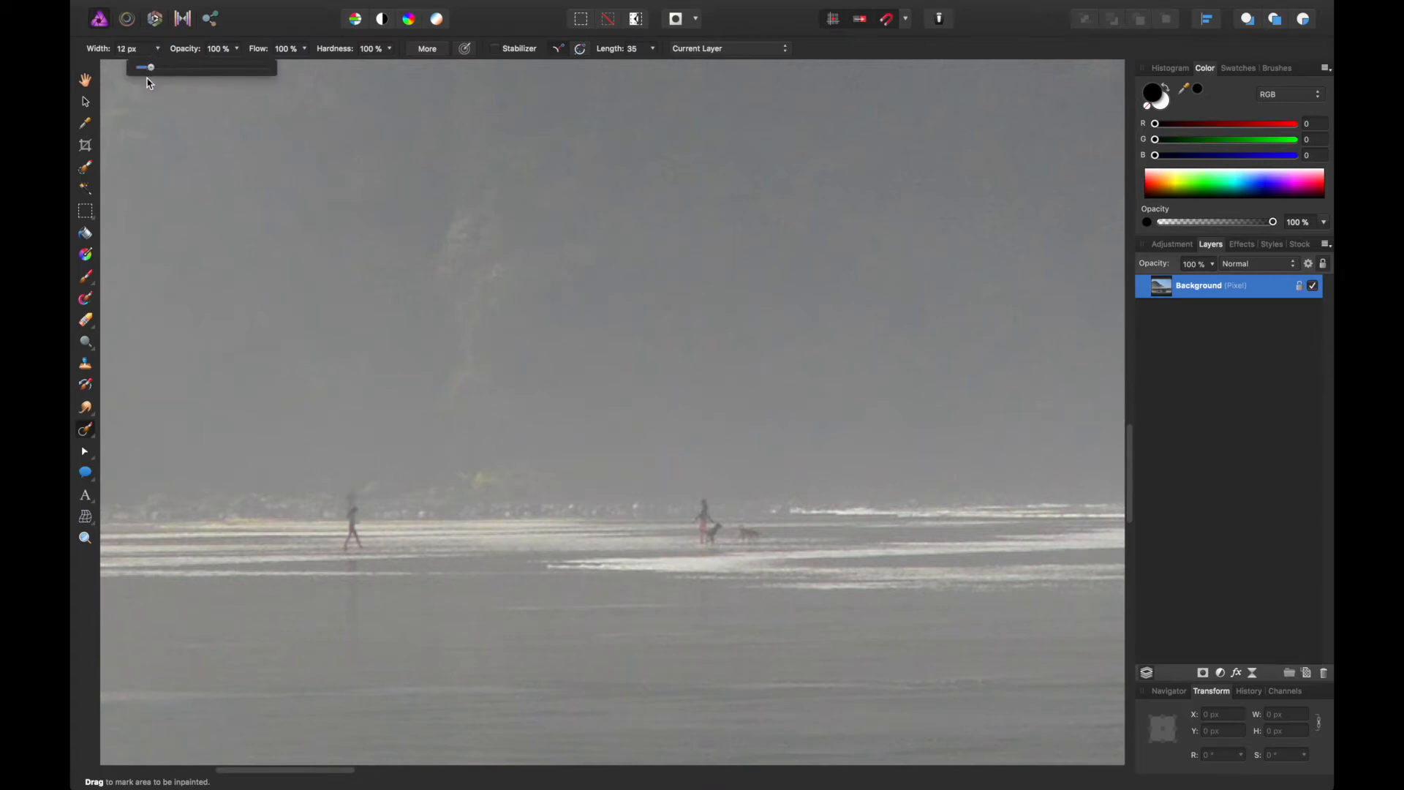
Inpaint the two distant walkers and the dogs out of the misty shoreline.
{"action": "left_click_drag", "start_coordinate": [352, 493], "coordinate": [344, 545]}
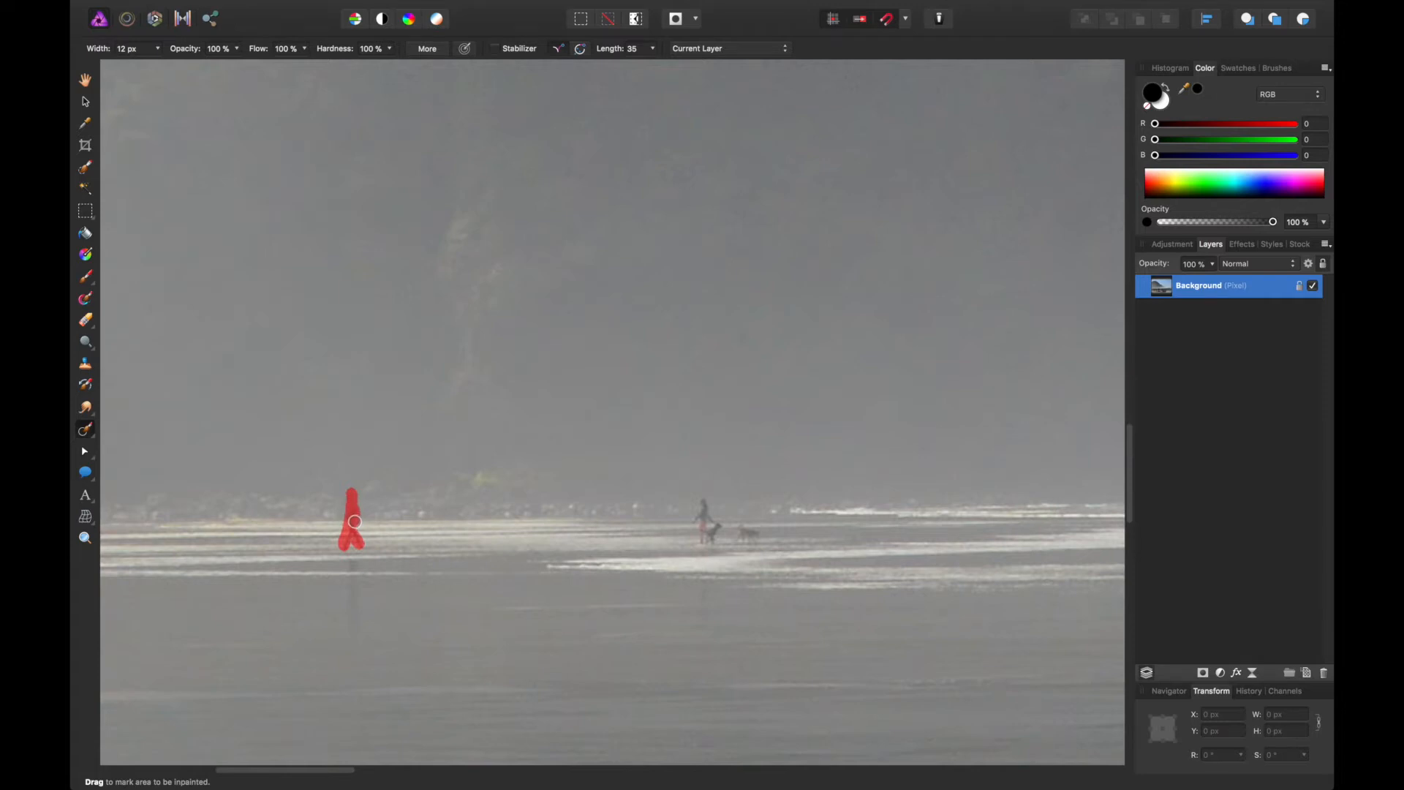
{"action": "left_click_drag", "start_coordinate": [355, 521], "coordinate": [350, 520]}
{"action": "left_click_drag", "start_coordinate": [704, 509], "coordinate": [704, 533]}
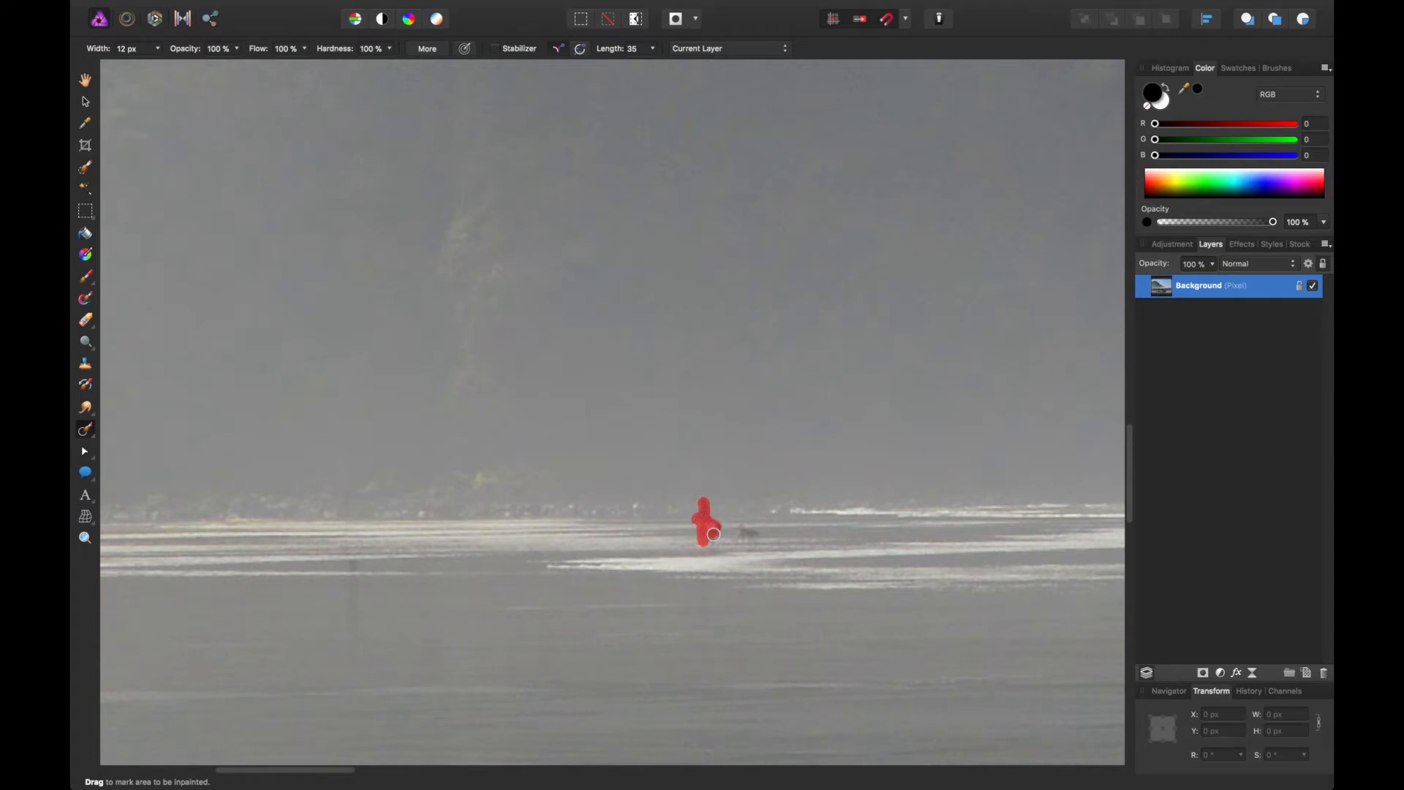
{"action": "left_click_drag", "start_coordinate": [713, 539], "coordinate": [750, 533]}
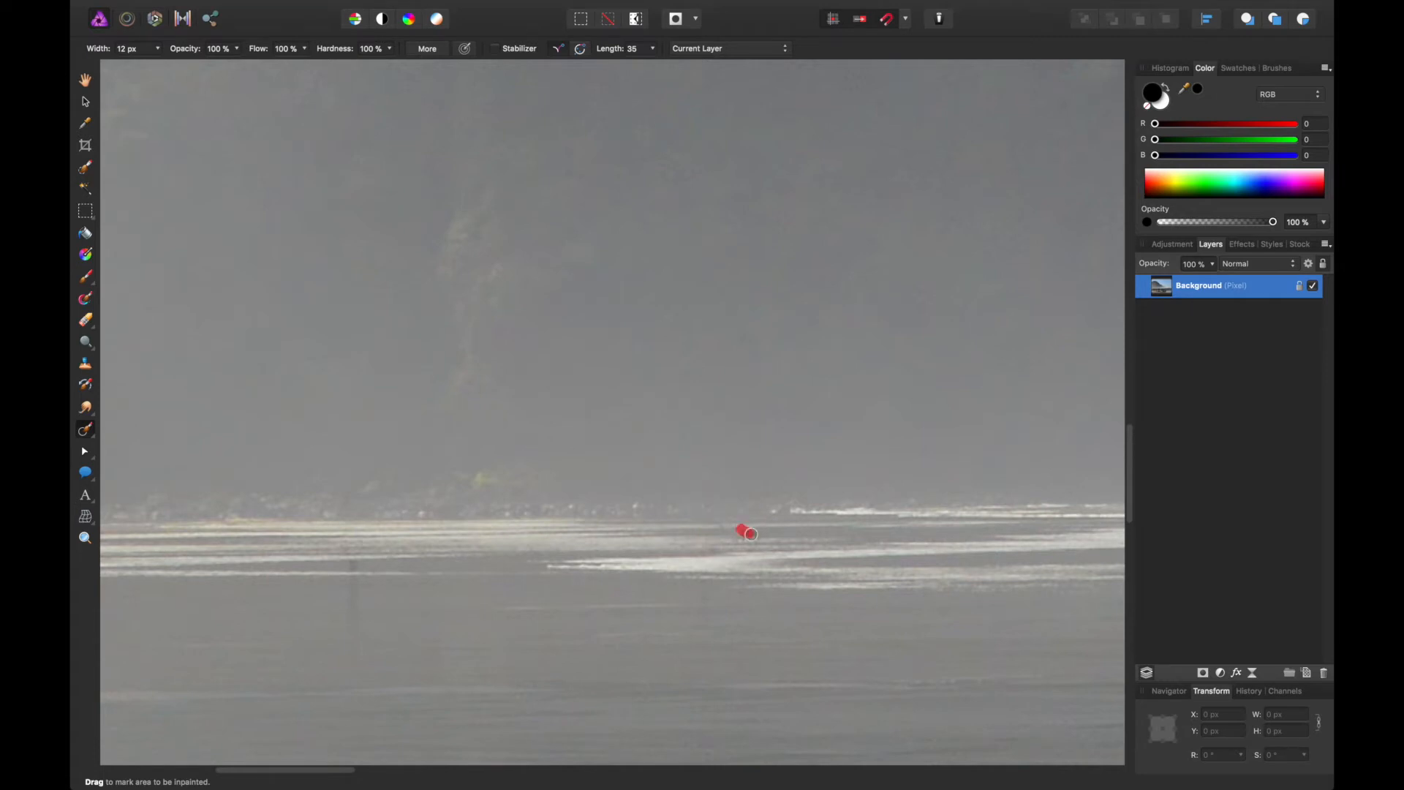
{"action": "left_click_drag", "start_coordinate": [741, 533], "coordinate": [739, 532]}
Inpaint the removed walkers' leftover reflections out of the wet sand.
{"action": "mouse_move", "coordinate": [696, 584]}
{"action": "left_mouse_down"}
{"action": "mouse_move", "coordinate": [703, 596]}
{"action": "mouse_move", "coordinate": [680, 614]}
{"action": "left_mouse_up"}
{"action": "mouse_move", "coordinate": [346, 565]}
{"action": "left_mouse_down"}
{"action": "mouse_move", "coordinate": [326, 577]}
{"action": "mouse_move", "coordinate": [354, 596]}
{"action": "mouse_move", "coordinate": [355, 647]}
{"action": "left_mouse_up"}
{"action": "scroll", "coordinate": [580, 556], "scroll_direction": "down", "scroll_amount": 5}
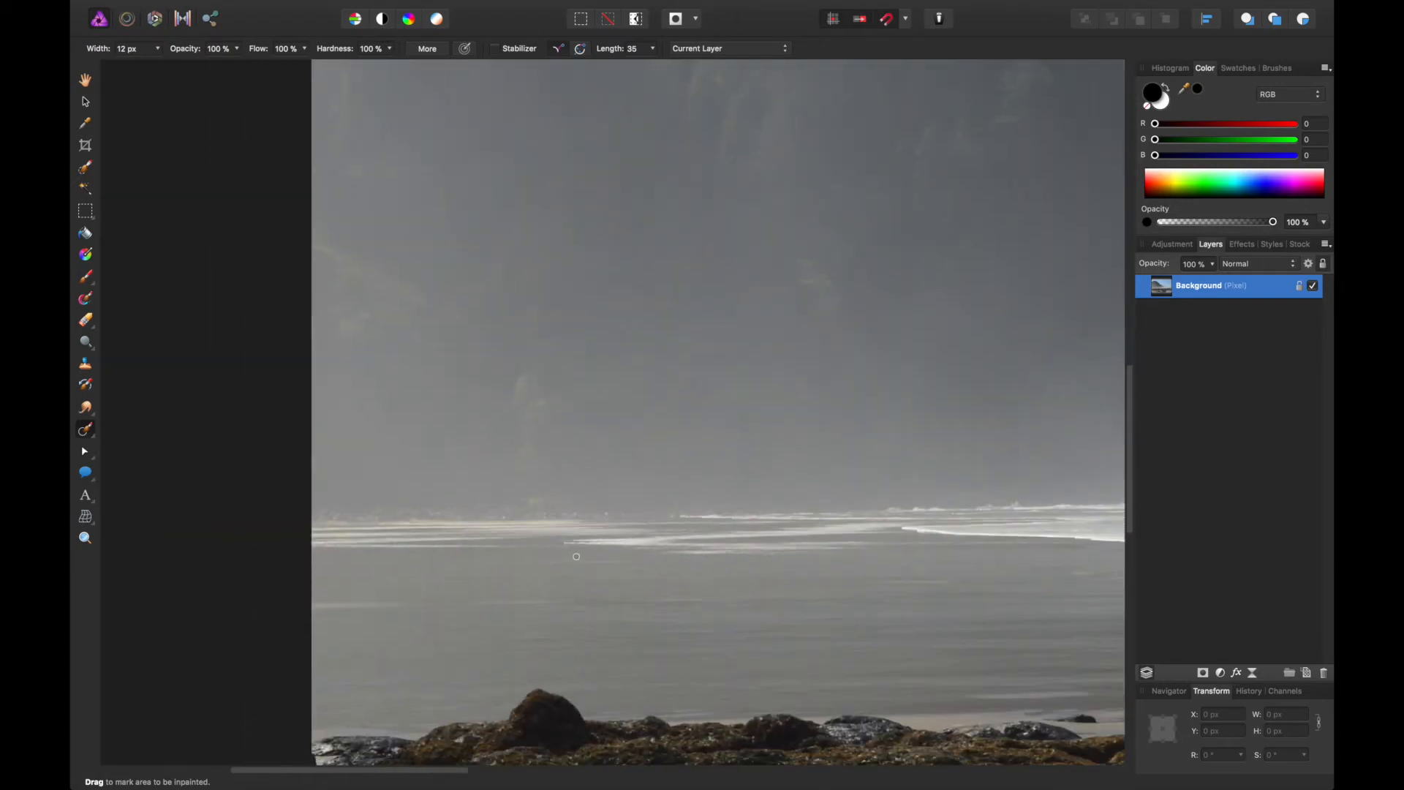
{"action": "scroll", "coordinate": [564, 559], "scroll_direction": "down", "scroll_amount": 3}
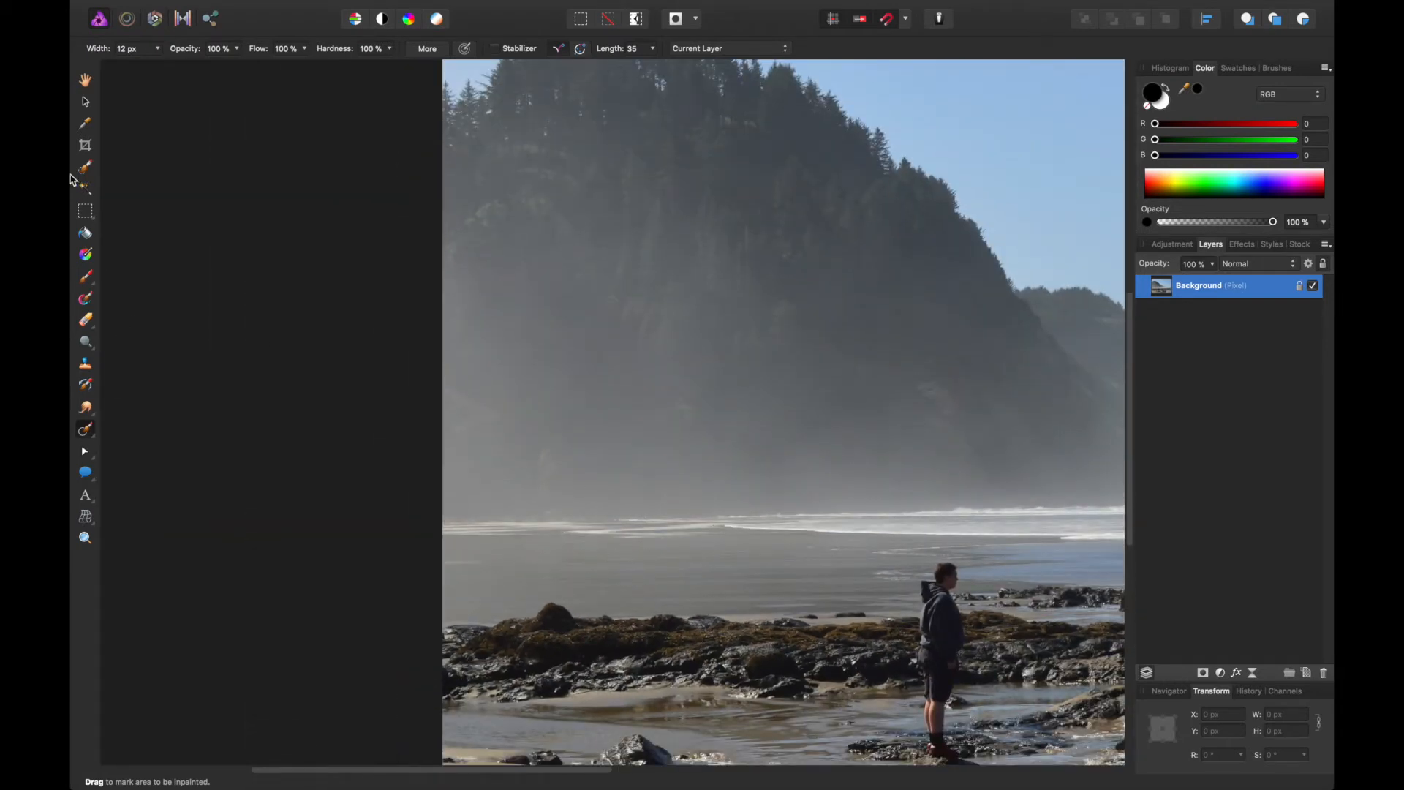
Set the Inpainting Brush width to 85 px and inpaint the whole man standing on the foreground rock.
{"action": "left_click", "coordinate": [82, 80]}
{"action": "left_click_drag", "start_coordinate": [941, 537], "coordinate": [574, 386]}
{"action": "scroll", "coordinate": [614, 506], "scroll_direction": "up", "scroll_amount": 5}
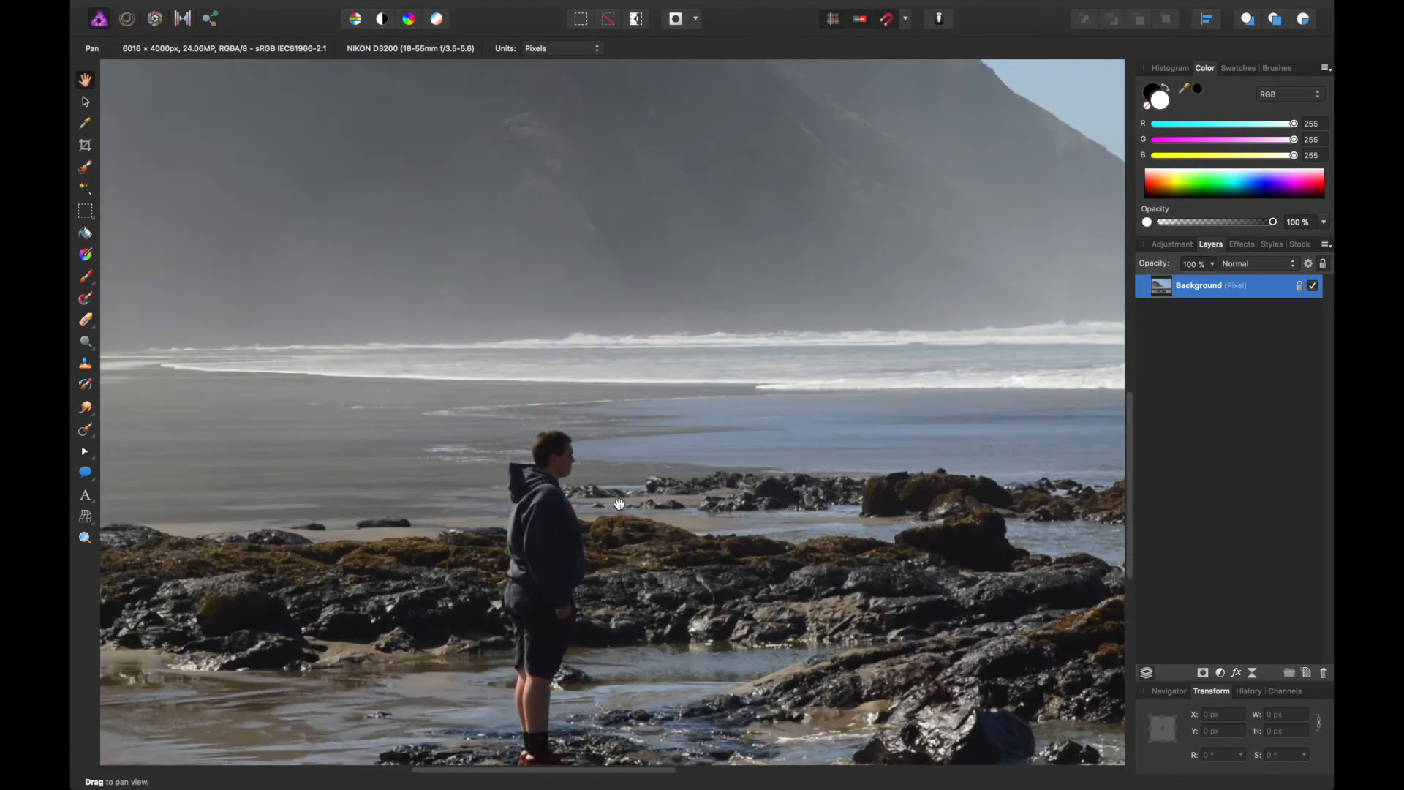
{"action": "left_click_drag", "start_coordinate": [614, 520], "coordinate": [650, 446]}
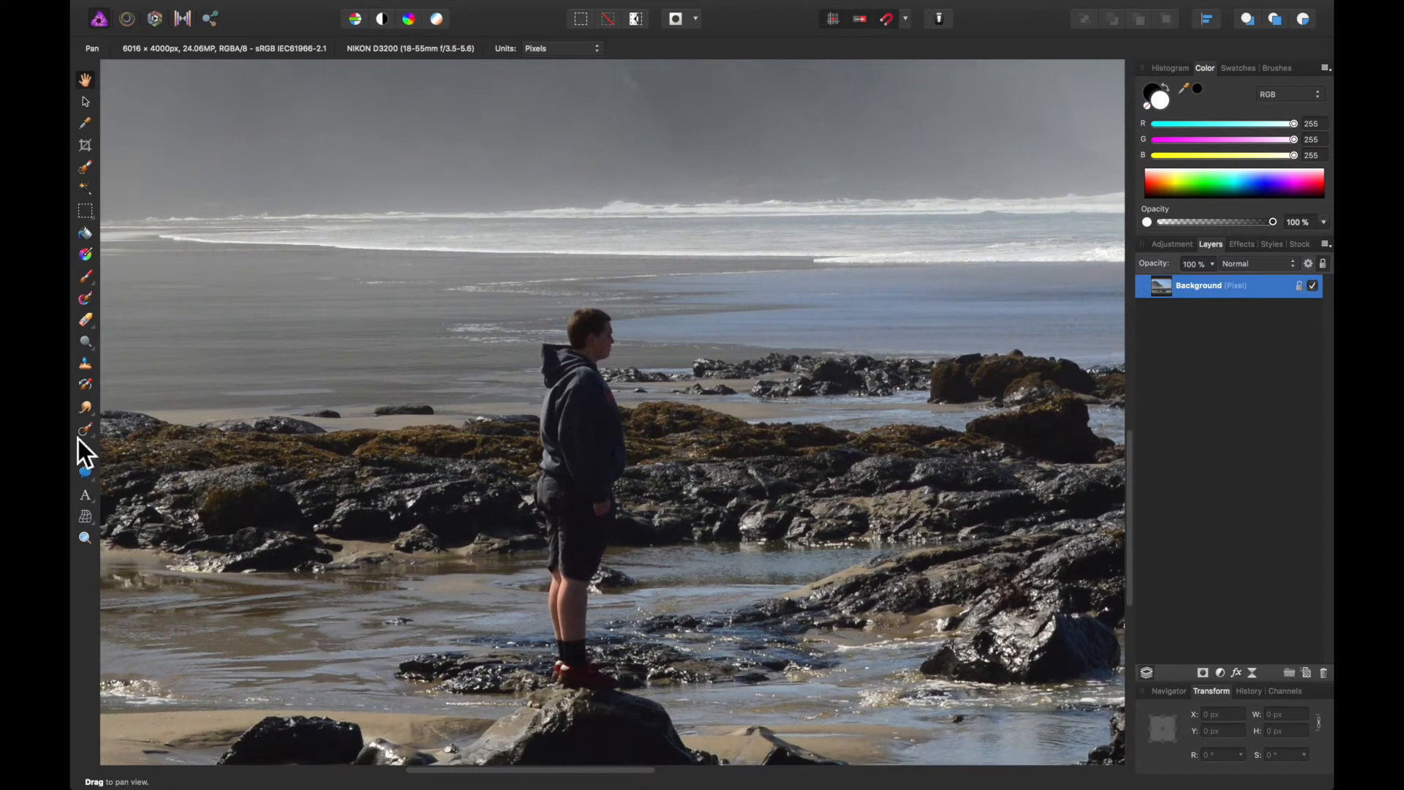
{"action": "left_click", "coordinate": [84, 429]}
{"action": "left_click", "coordinate": [159, 50]}
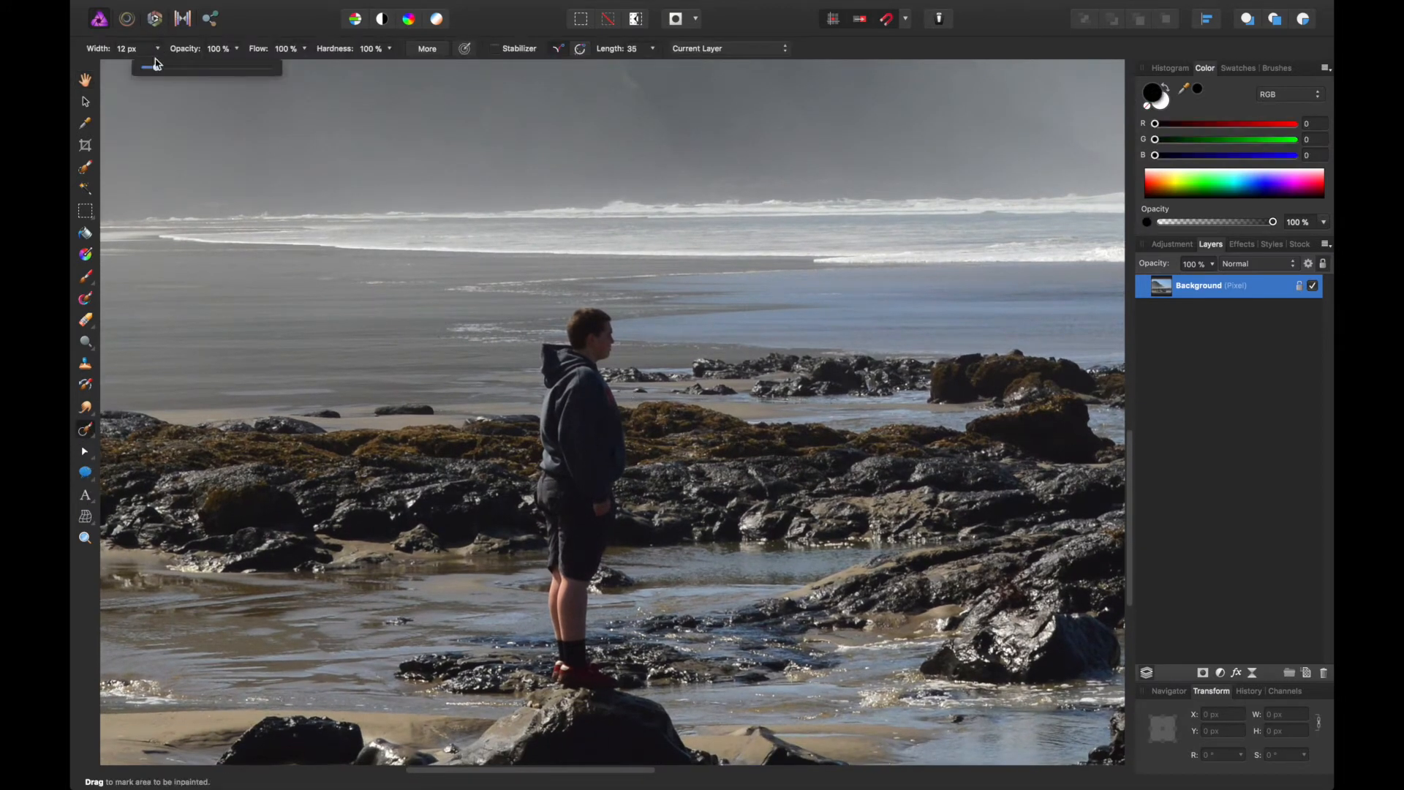
{"action": "left_click_drag", "start_coordinate": [158, 72], "coordinate": [196, 74]}
{"action": "mouse_move", "coordinate": [589, 337]}
{"action": "left_mouse_down"}
{"action": "mouse_move", "coordinate": [586, 323]}
{"action": "mouse_move", "coordinate": [595, 341]}
{"action": "mouse_move", "coordinate": [585, 326]}
{"action": "mouse_move", "coordinate": [580, 353]}
{"action": "mouse_move", "coordinate": [548, 358]}
{"action": "mouse_move", "coordinate": [557, 407]}
{"action": "mouse_move", "coordinate": [581, 364]}
{"action": "mouse_move", "coordinate": [595, 413]}
{"action": "mouse_move", "coordinate": [593, 477]}
{"action": "mouse_move", "coordinate": [567, 480]}
{"action": "mouse_move", "coordinate": [551, 407]}
{"action": "mouse_move", "coordinate": [568, 671]}
{"action": "mouse_move", "coordinate": [604, 393]}
{"action": "left_mouse_up"}
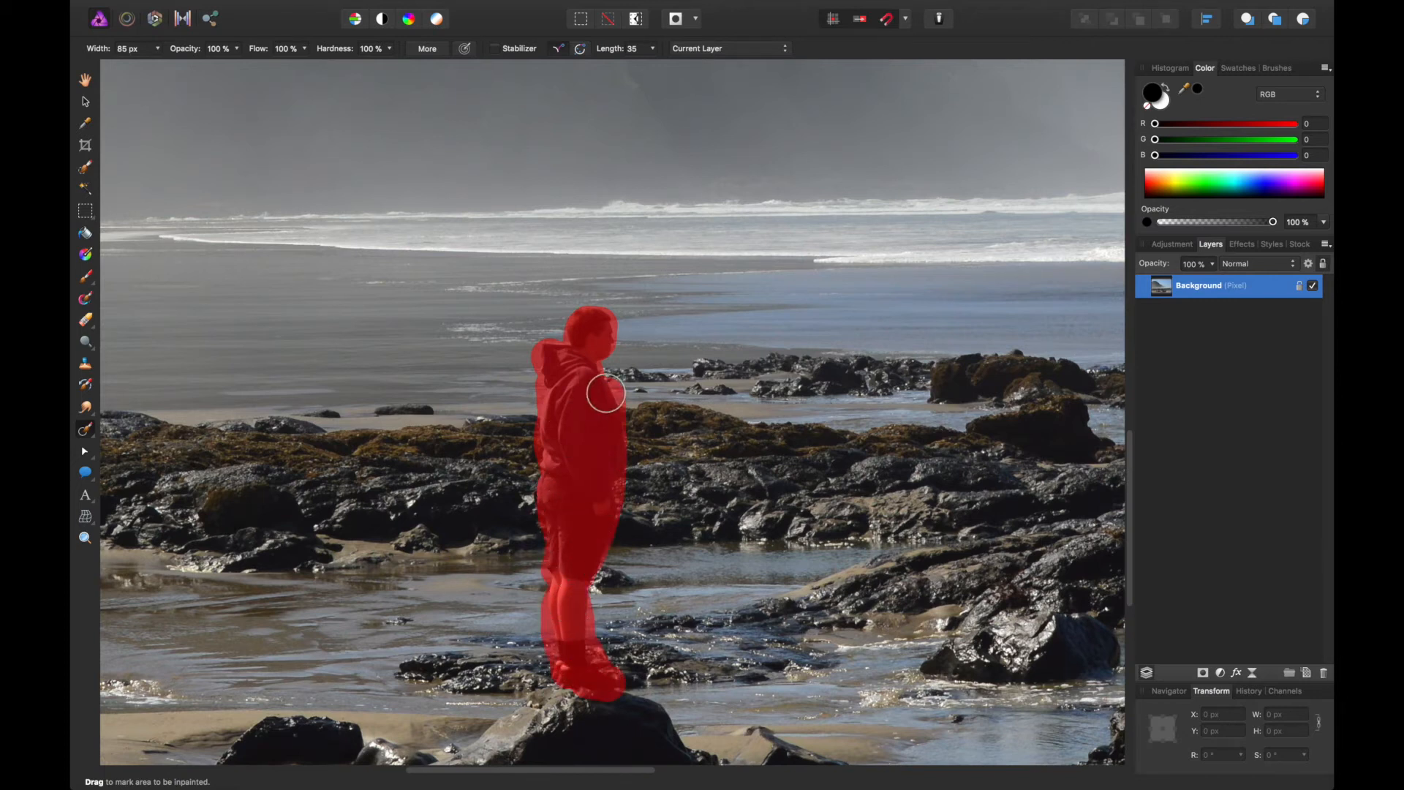
{"action": "mouse_move", "coordinate": [605, 393]}
{"action": "left_mouse_down"}
{"action": "mouse_move", "coordinate": [586, 385]}
{"action": "mouse_move", "coordinate": [627, 398]}
{"action": "left_mouse_up"}
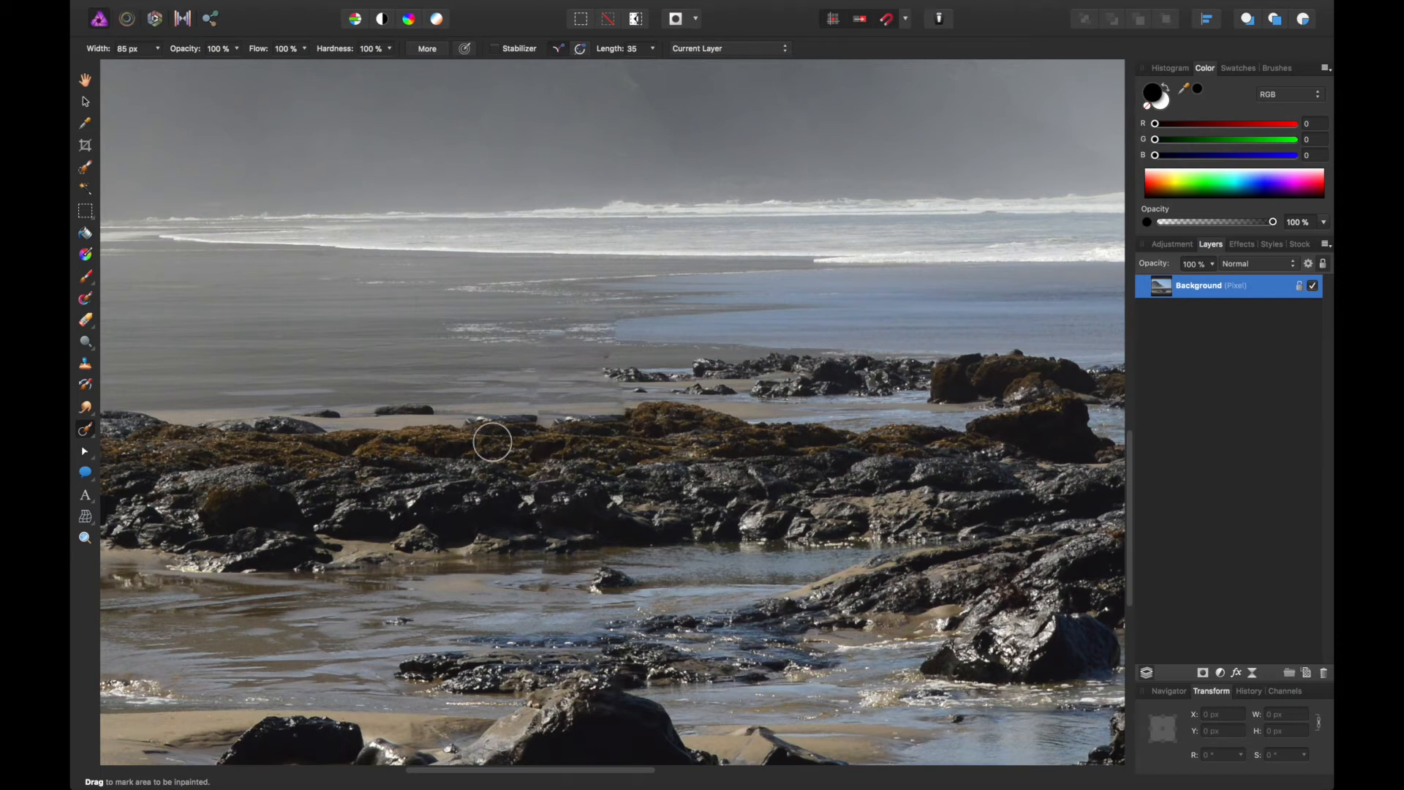
Use the Clone Brush to extend the blue water over its blunt edge where the man's head was, rounding the shoreline.
{"action": "left_click", "coordinate": [84, 367]}
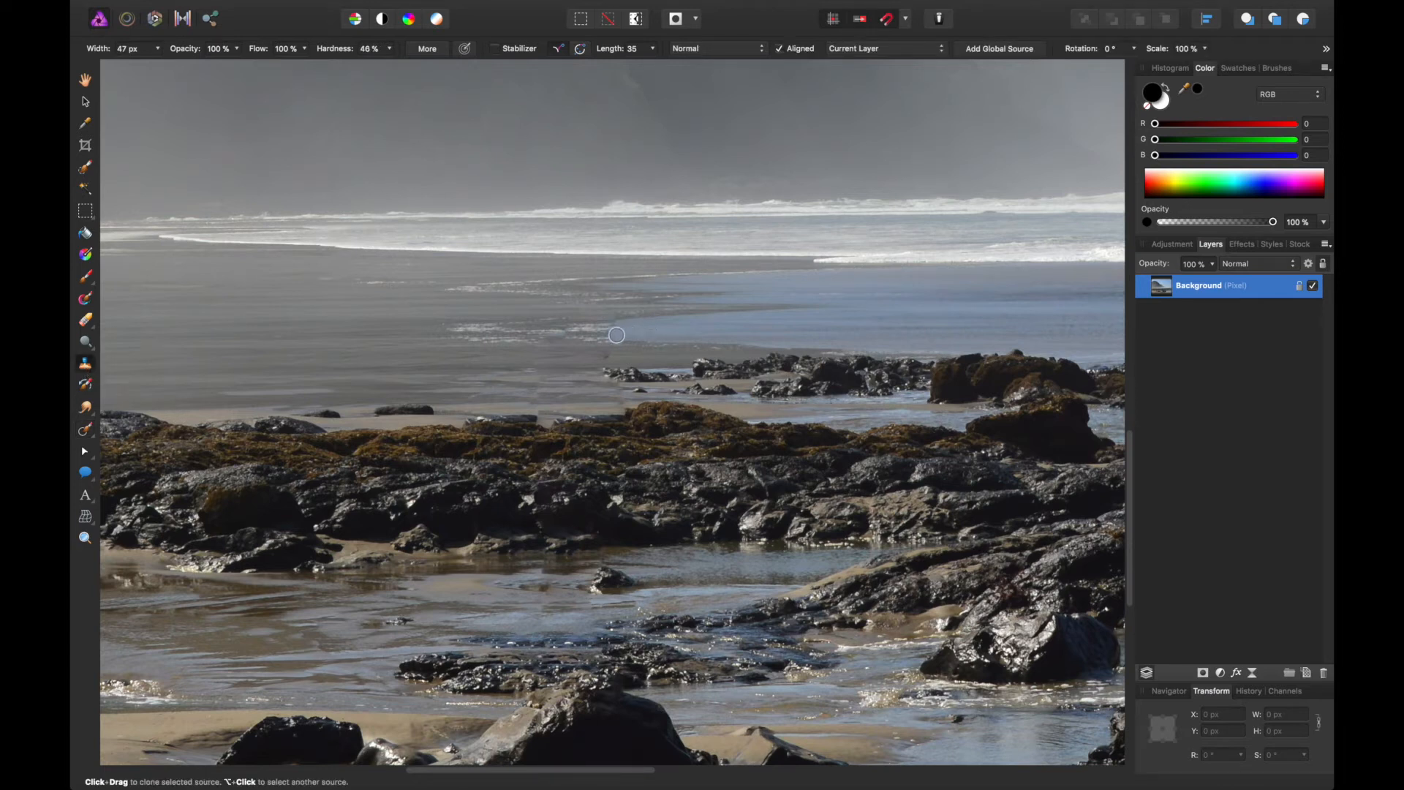
{"action": "left_click", "coordinate": [613, 335]}
{"action": "scroll", "coordinate": [611, 333], "scroll_direction": "up", "scroll_amount": 5}
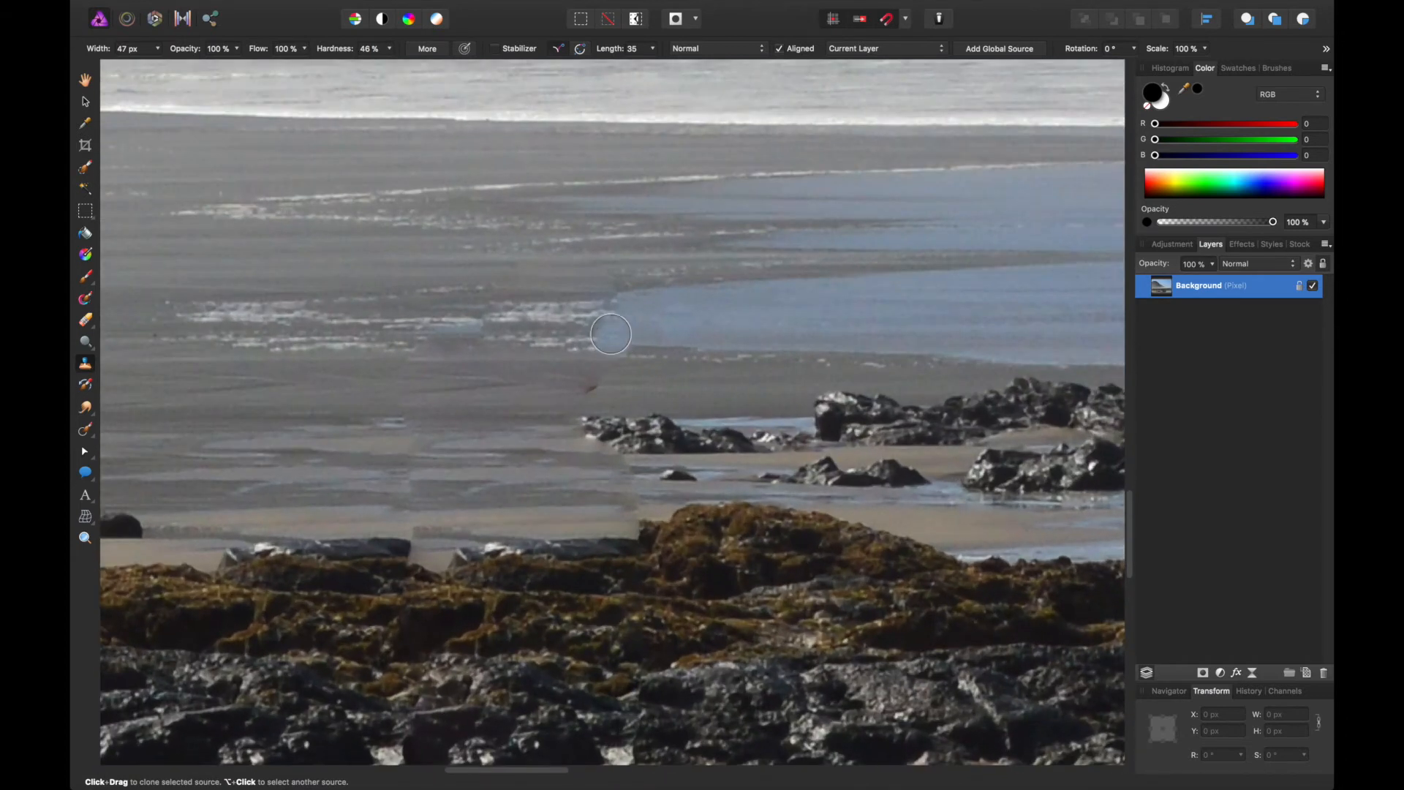
{"action": "left_click_drag", "start_coordinate": [611, 334], "coordinate": [618, 315]}
{"action": "left_click", "coordinate": [639, 345], "text": "alt"}
{"action": "left_click", "coordinate": [633, 289], "text": "alt"}
{"action": "mouse_move", "coordinate": [599, 295]}
{"action": "left_mouse_down"}
{"action": "mouse_move", "coordinate": [557, 340]}
{"action": "mouse_move", "coordinate": [588, 360]}
{"action": "mouse_move", "coordinate": [624, 309]}
{"action": "mouse_move", "coordinate": [598, 319]}
{"action": "mouse_move", "coordinate": [618, 319]}
{"action": "mouse_move", "coordinate": [633, 351]}
{"action": "left_mouse_up"}
{"action": "left_click", "coordinate": [686, 318], "text": "alt"}
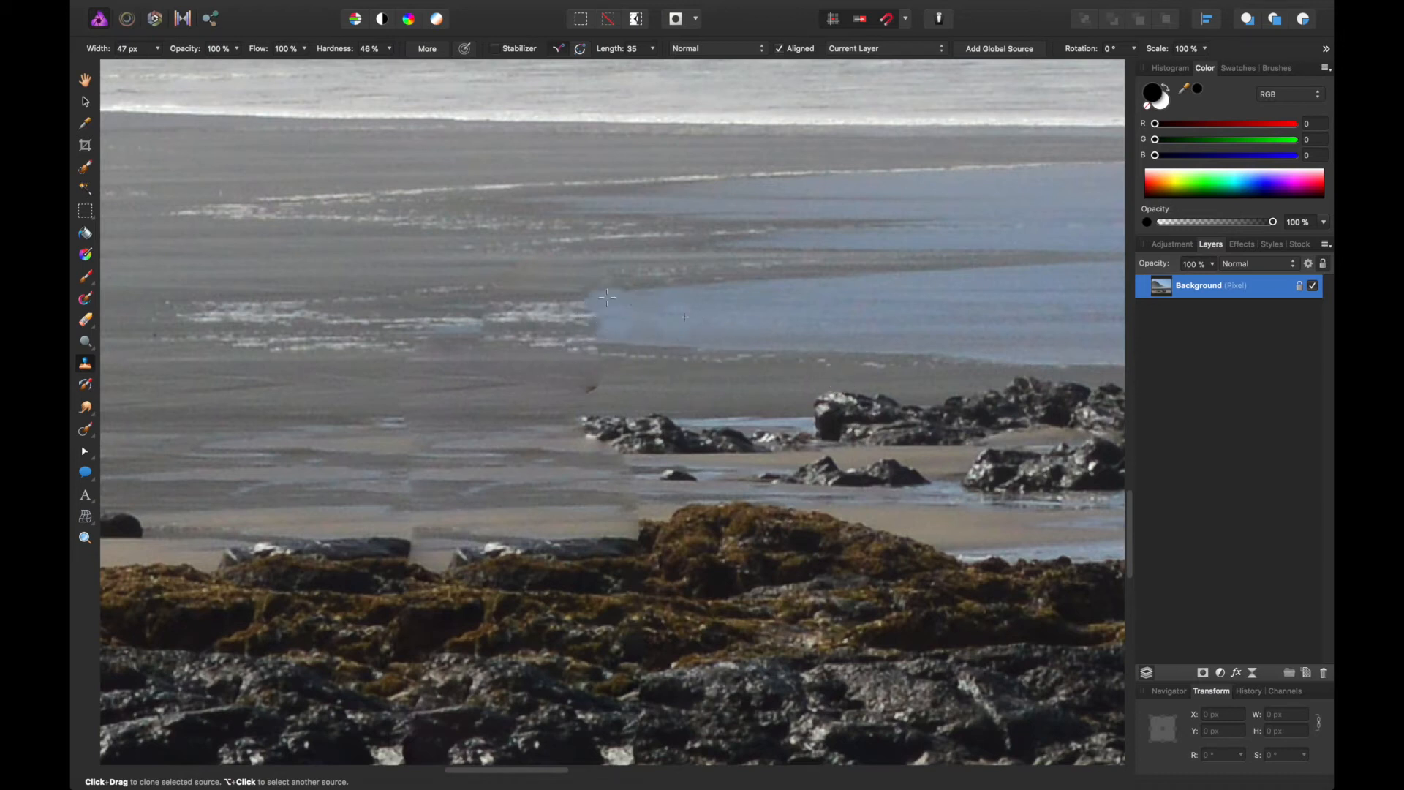
Clone nearby shoreline texture over the white foam streaks beside the blue water to break up their repeated, boxy edge.
{"action": "left_click", "coordinate": [601, 295], "text": "alt"}
{"action": "mouse_move", "coordinate": [584, 299]}
{"action": "left_mouse_down"}
{"action": "mouse_move", "coordinate": [636, 345]}
{"action": "mouse_move", "coordinate": [607, 304]}
{"action": "mouse_move", "coordinate": [678, 291]}
{"action": "mouse_move", "coordinate": [576, 306]}
{"action": "mouse_move", "coordinate": [616, 311]}
{"action": "mouse_move", "coordinate": [533, 351]}
{"action": "mouse_move", "coordinate": [460, 328]}
{"action": "mouse_move", "coordinate": [512, 346]}
{"action": "mouse_move", "coordinate": [496, 298]}
{"action": "mouse_move", "coordinate": [445, 344]}
{"action": "mouse_move", "coordinate": [533, 342]}
{"action": "left_mouse_up"}
{"action": "left_click", "coordinate": [469, 327], "text": "alt"}
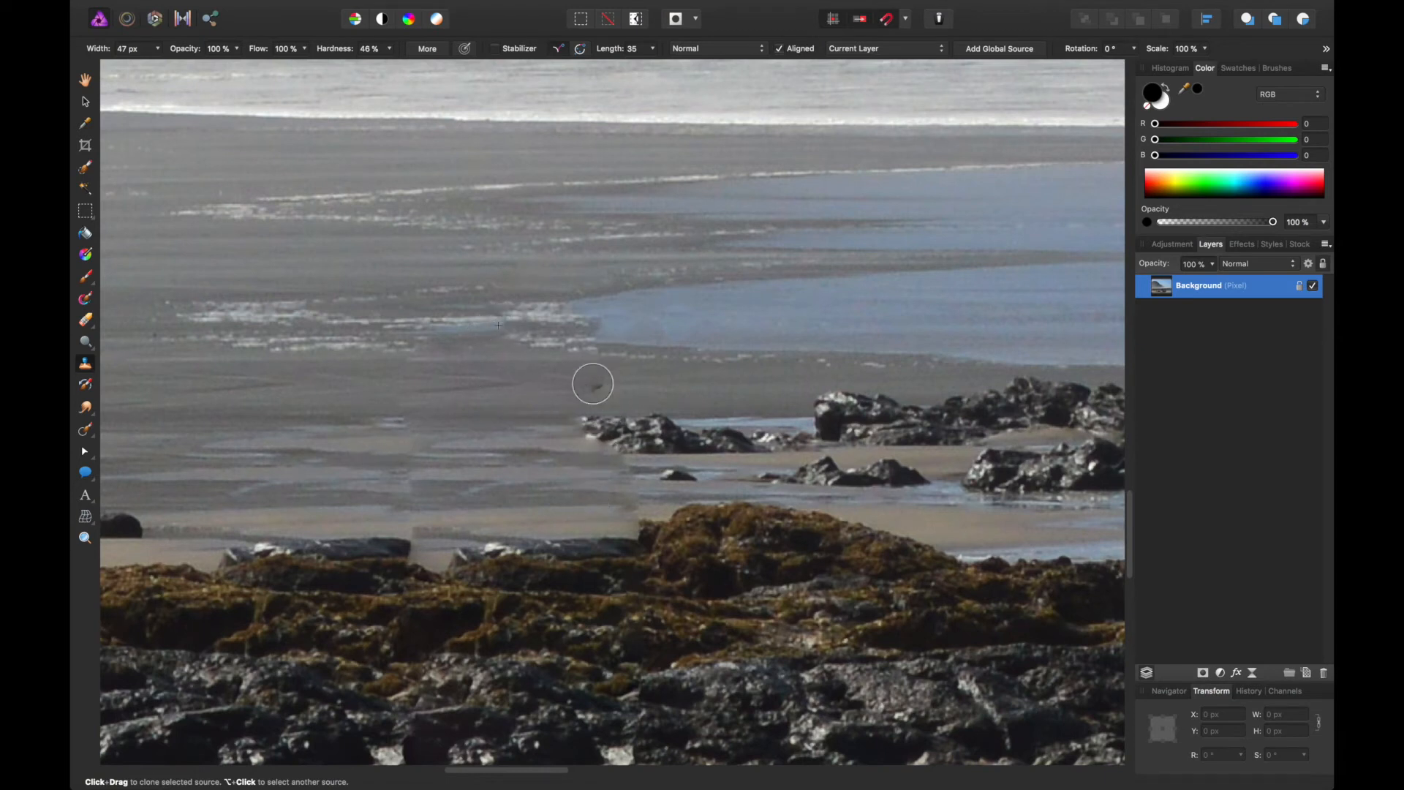
Clone clean wet sand over the small dark spot above the small rocks.
{"action": "left_click", "coordinate": [645, 387], "text": "alt"}
{"action": "left_click", "coordinate": [590, 388]}
{"action": "left_click", "coordinate": [384, 365], "text": "alt"}
{"action": "left_click", "coordinate": [675, 531], "text": "alt"}
{"action": "left_click_drag", "start_coordinate": [644, 512], "coordinate": [626, 507]}
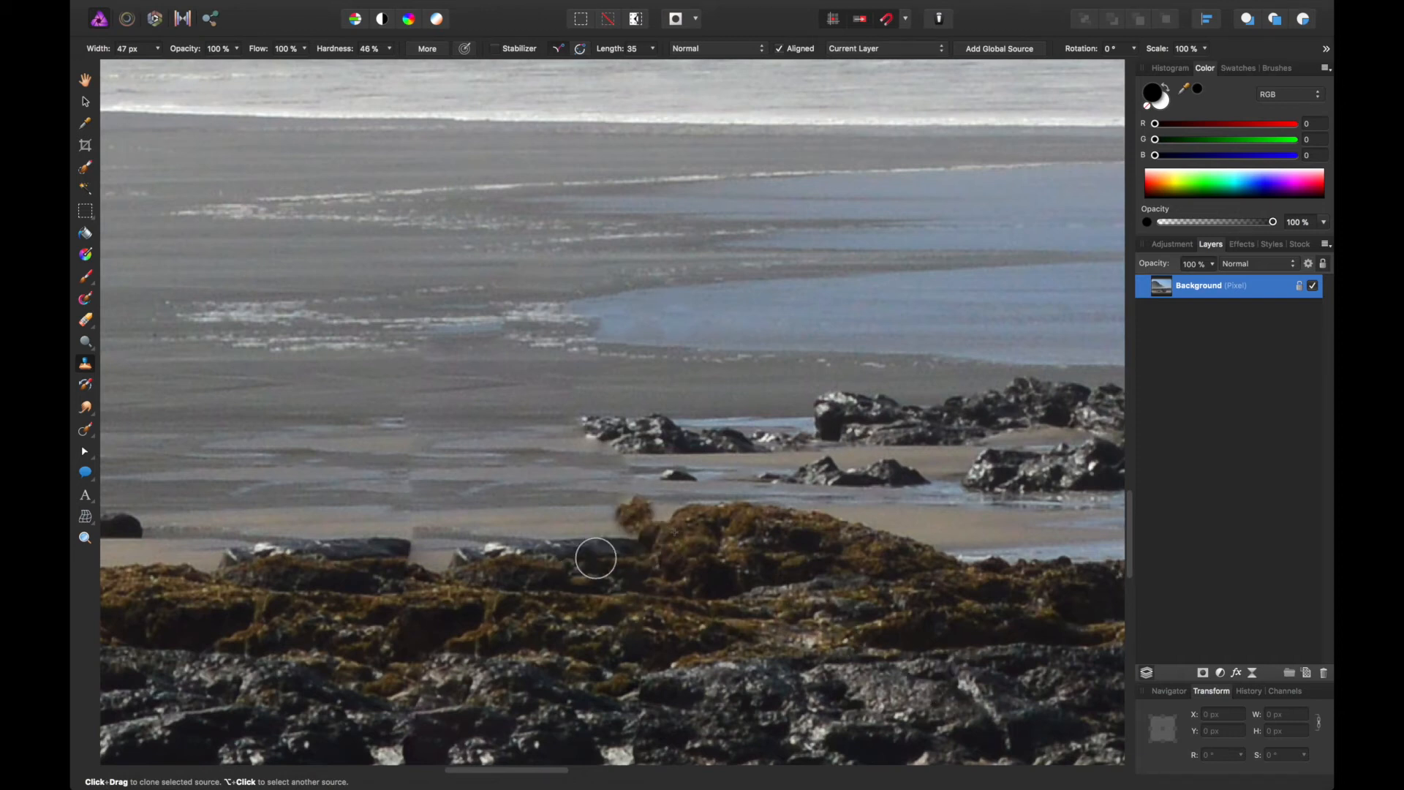
{"action": "key", "text": "super+z"}
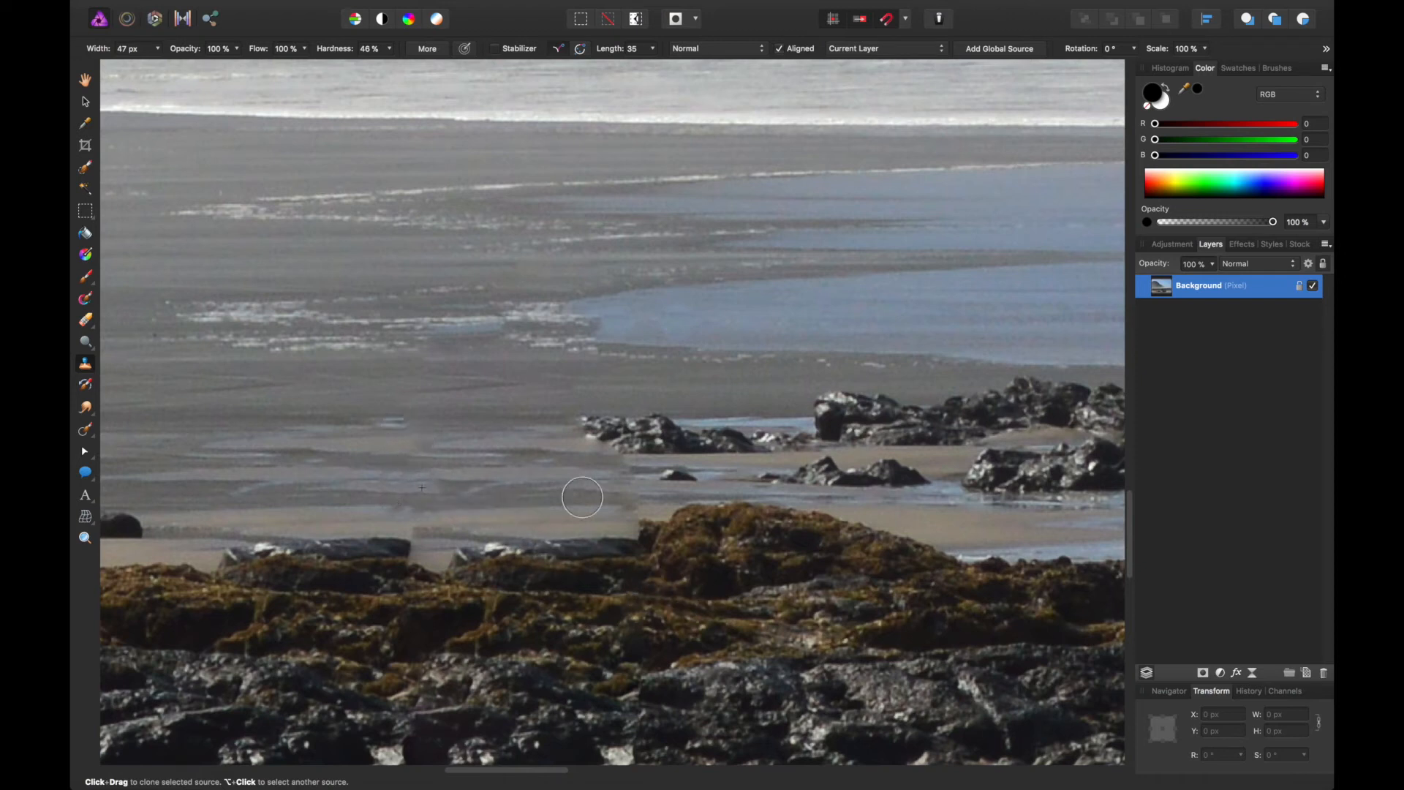
Clone the flat grey rock into the sandy gap in the ledge, and cover the remaining gap with mossy rock.
{"action": "mouse_move", "coordinate": [398, 544]}
{"action": "left_mouse_down"}
{"action": "mouse_move", "coordinate": [439, 548]}
{"action": "mouse_move", "coordinate": [426, 546]}
{"action": "left_mouse_up"}
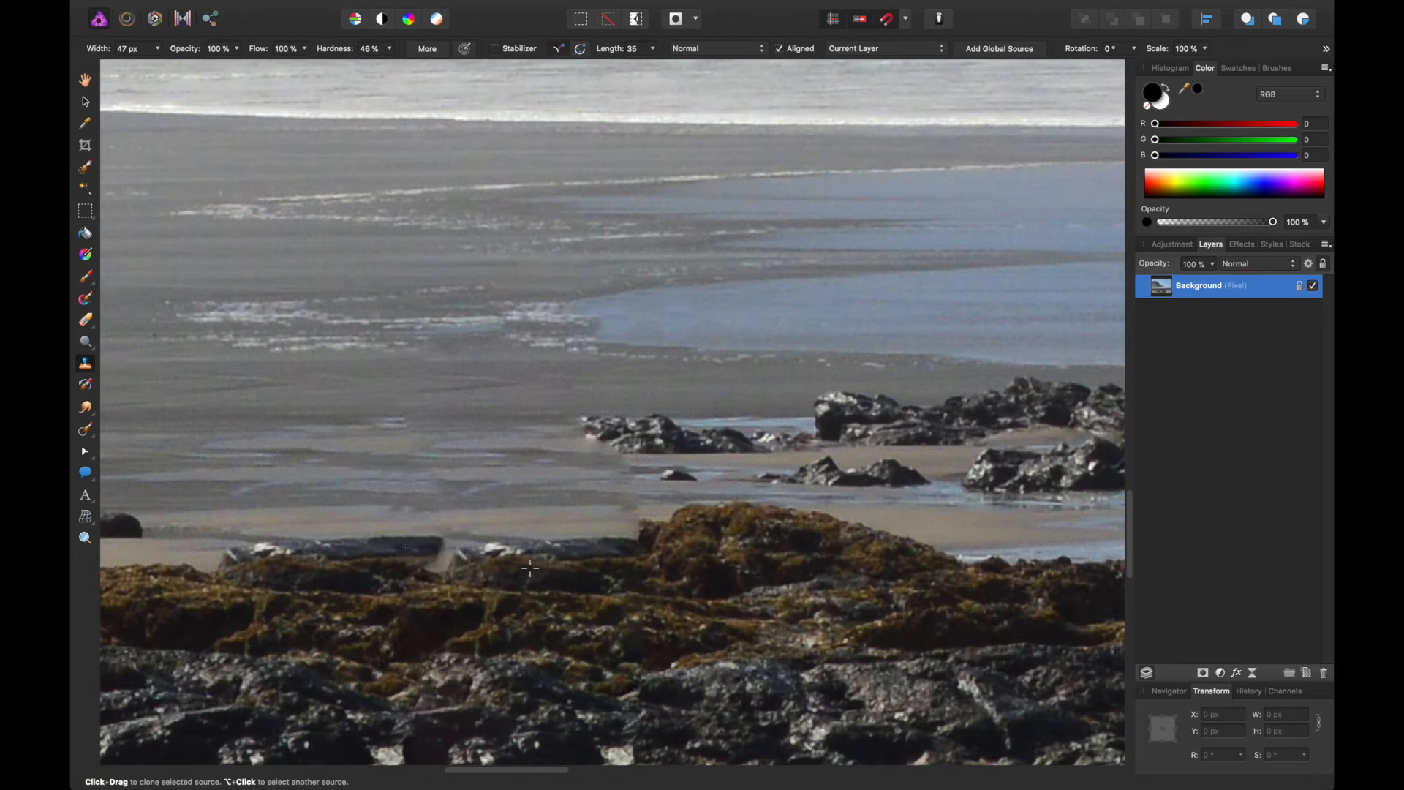
{"action": "left_click", "coordinate": [971, 587], "text": "alt"}
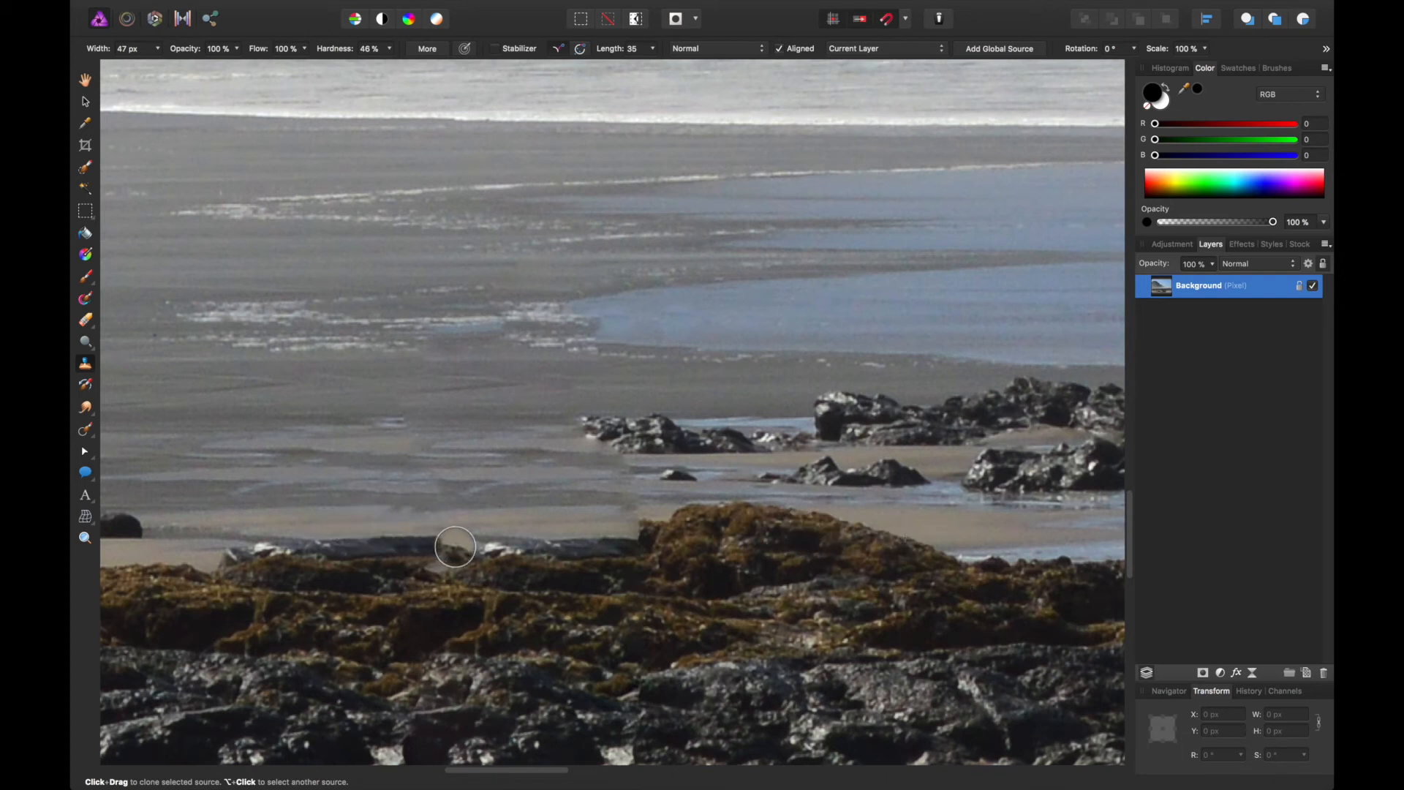
{"action": "mouse_move", "coordinate": [454, 544]}
{"action": "left_mouse_down"}
{"action": "mouse_move", "coordinate": [492, 541]}
{"action": "mouse_move", "coordinate": [427, 536]}
{"action": "mouse_move", "coordinate": [412, 553]}
{"action": "mouse_move", "coordinate": [461, 574]}
{"action": "mouse_move", "coordinate": [421, 579]}
{"action": "mouse_move", "coordinate": [450, 572]}
{"action": "left_mouse_up"}
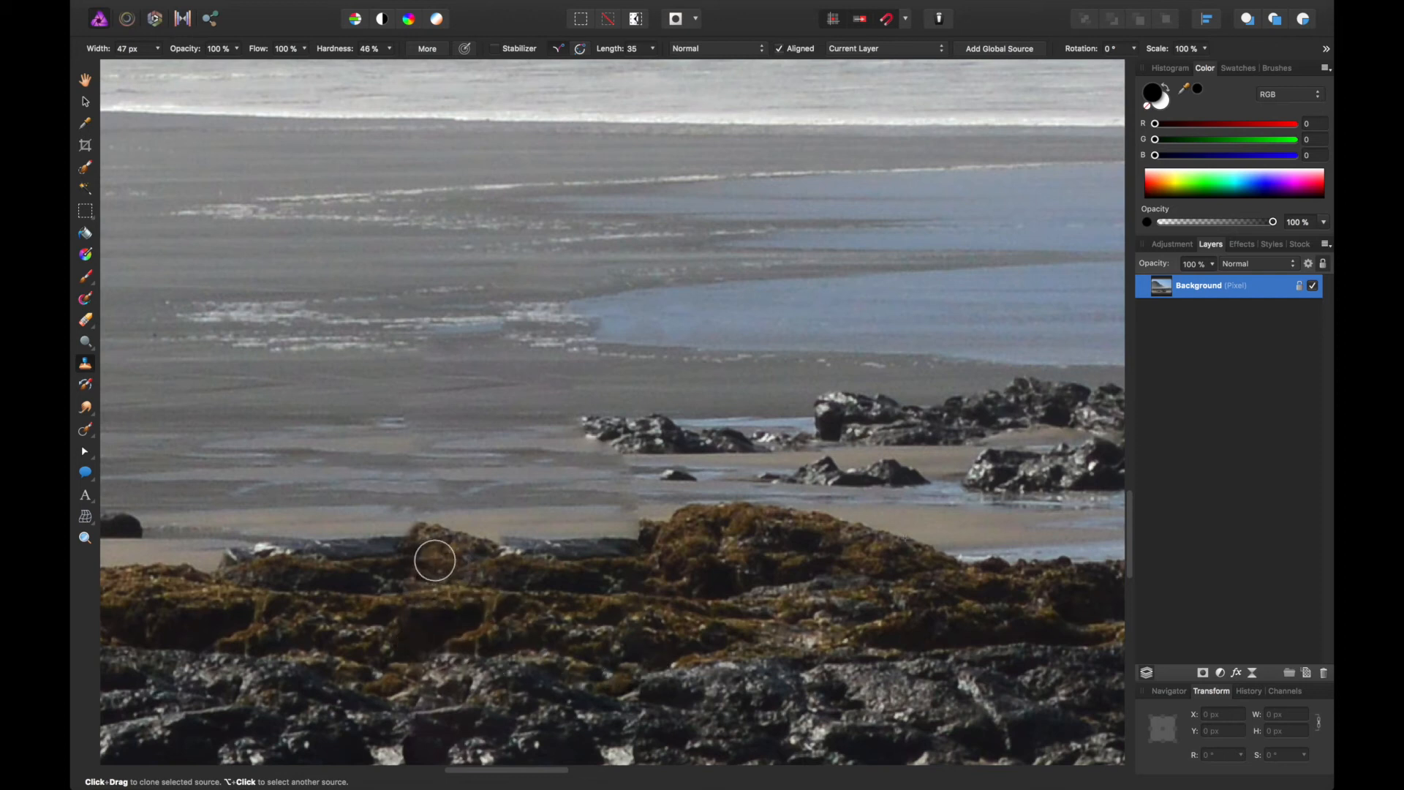
Clone more mossy rock around the patched gap to shape a small mound and blend it into the grey ledges.
{"action": "left_click", "coordinate": [669, 520], "text": "alt"}
{"action": "left_click_drag", "start_coordinate": [424, 545], "coordinate": [405, 537]}
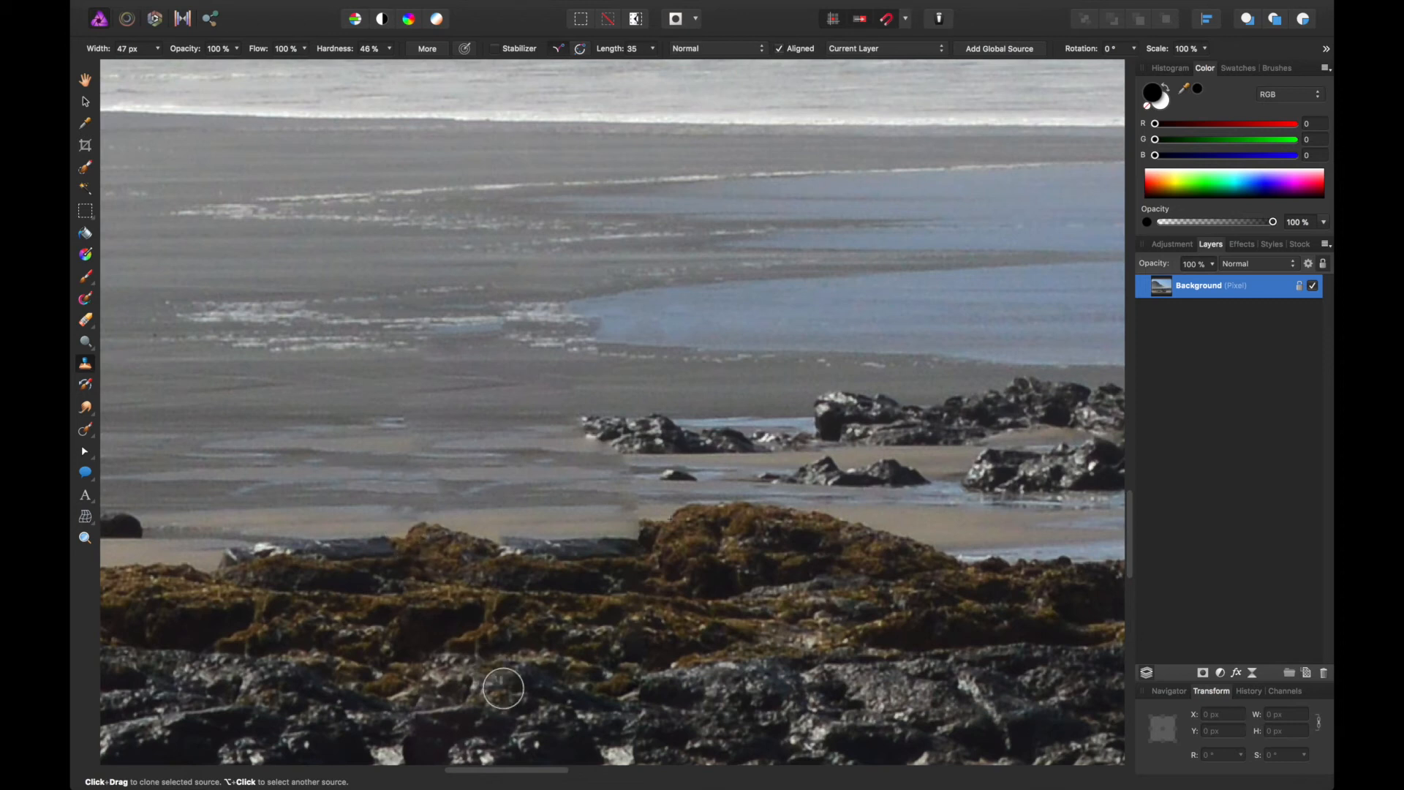
{"action": "left_click_drag", "start_coordinate": [465, 584], "coordinate": [486, 549]}
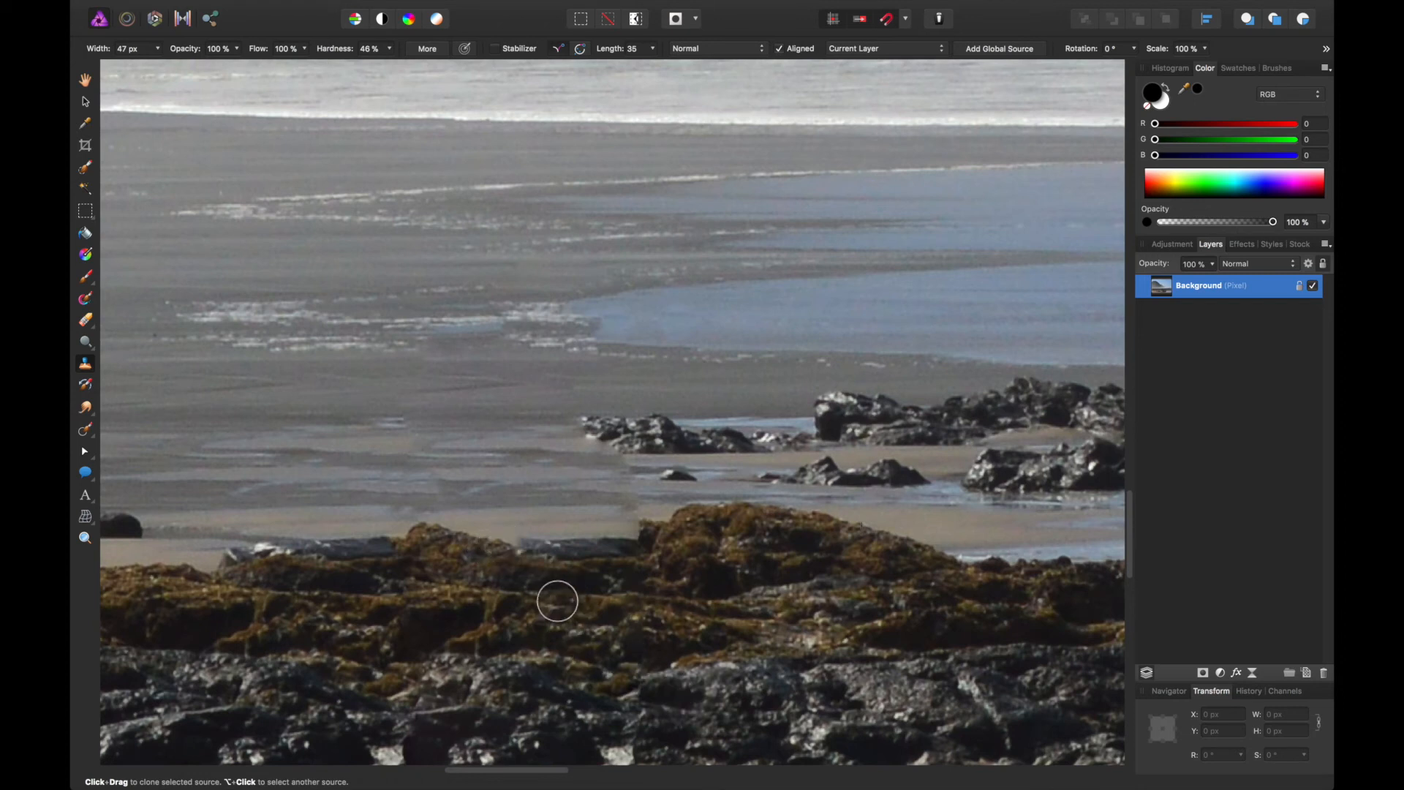
{"action": "mouse_move", "coordinate": [570, 538]}
{"action": "left_mouse_down"}
{"action": "mouse_move", "coordinate": [511, 539]}
{"action": "mouse_move", "coordinate": [537, 542]}
{"action": "left_mouse_up"}
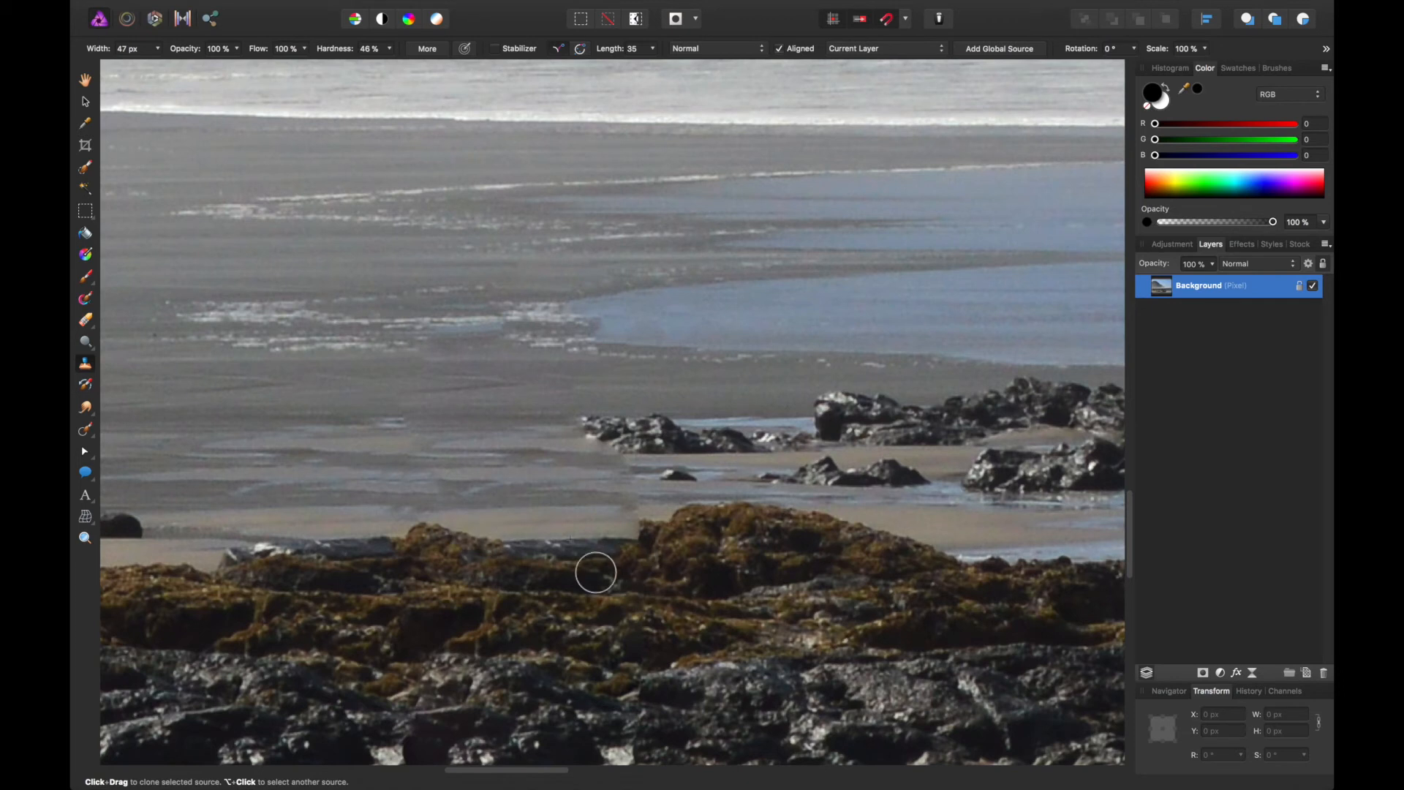
Clone around the upper edge of the large mossy mound to soften its straight vertical seam with the sand.
{"action": "left_click", "coordinate": [654, 504], "text": "alt"}
{"action": "left_click", "coordinate": [685, 537], "text": "alt"}
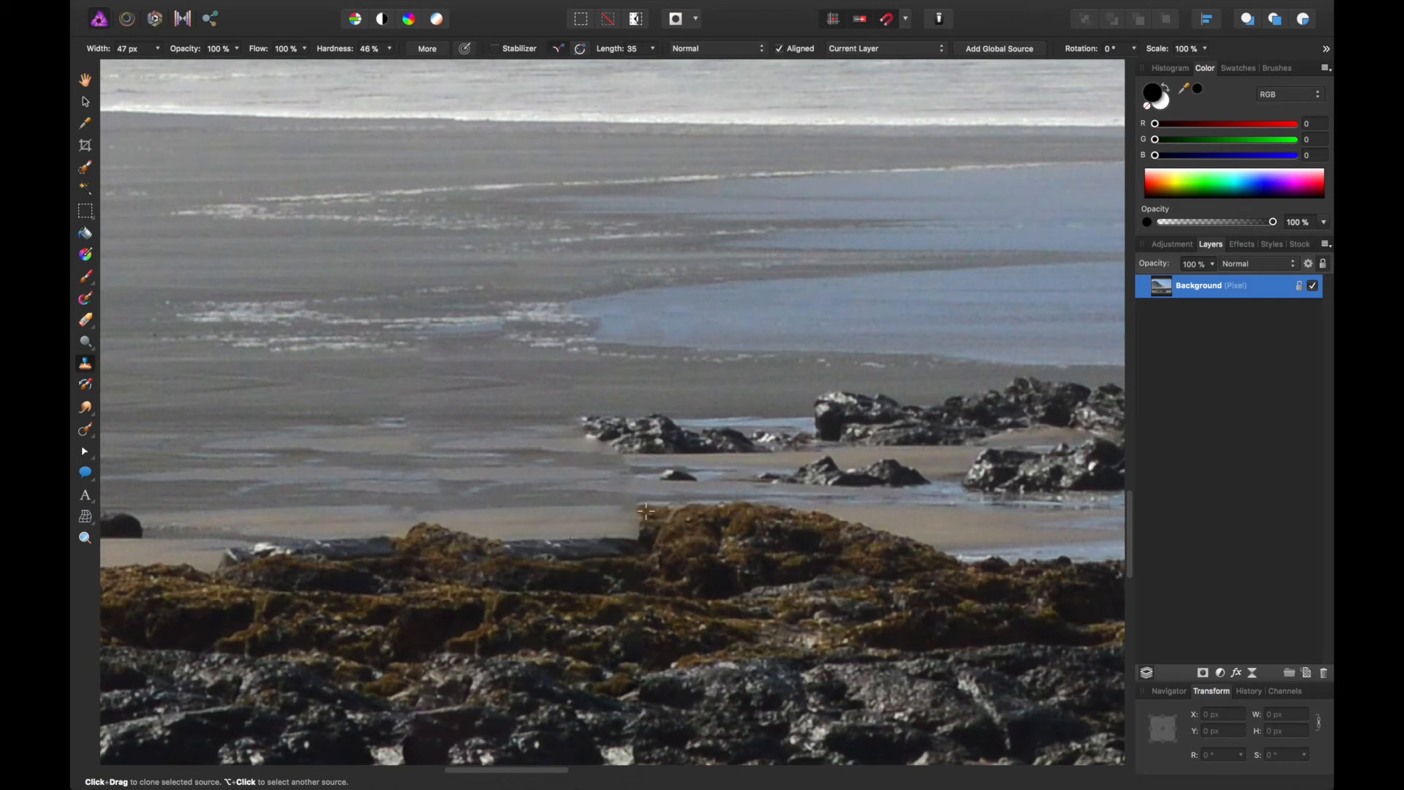
{"action": "left_click", "coordinate": [655, 503], "text": "alt"}
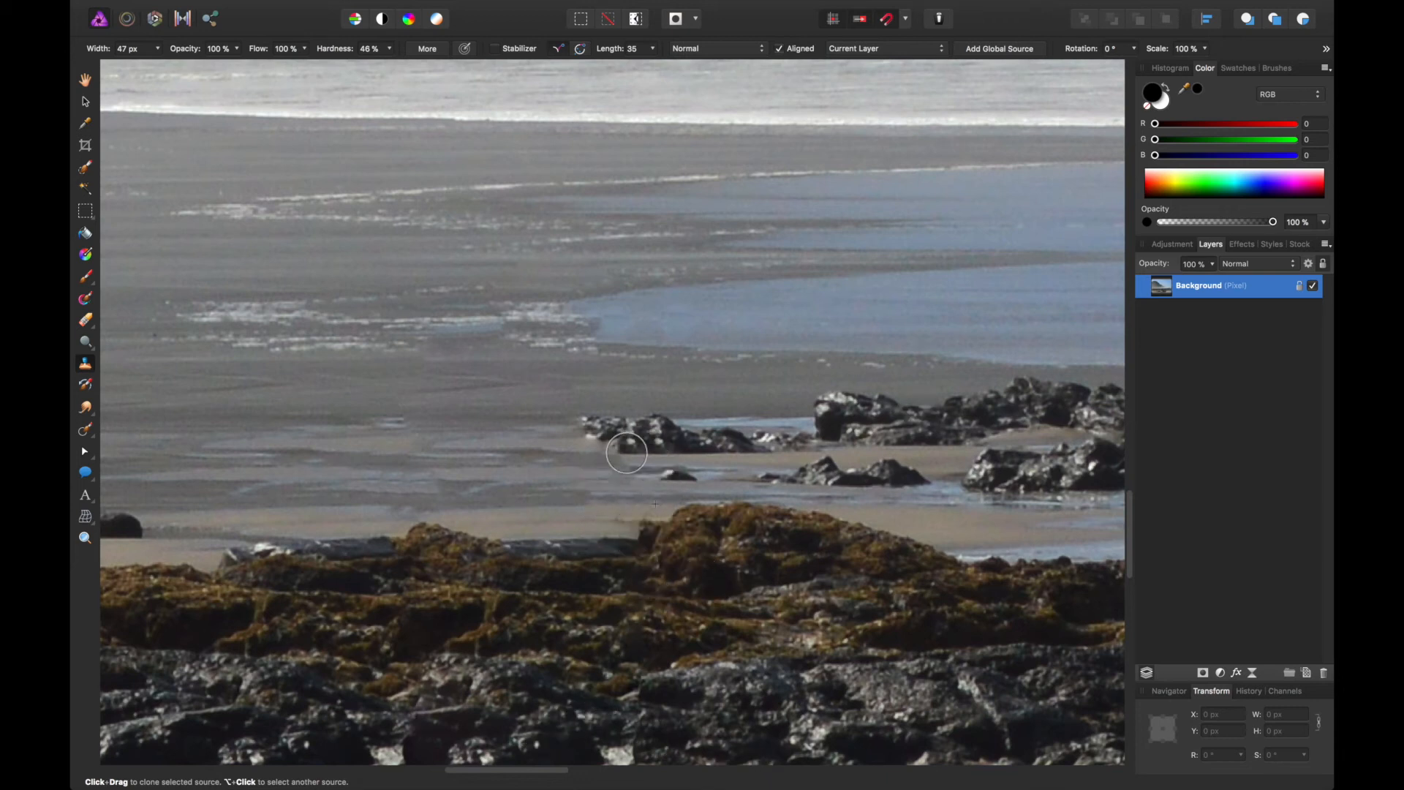
Blend the vertical sand seam below the small rocks by cloning adjacent sand, reducing the Clone Brush width to 21 px.
{"action": "mouse_move", "coordinate": [639, 465]}
{"action": "left_mouse_down"}
{"action": "mouse_move", "coordinate": [610, 468]}
{"action": "mouse_move", "coordinate": [654, 486]}
{"action": "mouse_move", "coordinate": [667, 476]}
{"action": "mouse_move", "coordinate": [655, 493]}
{"action": "mouse_move", "coordinate": [588, 492]}
{"action": "left_mouse_up"}
{"action": "left_click", "coordinate": [155, 51]}
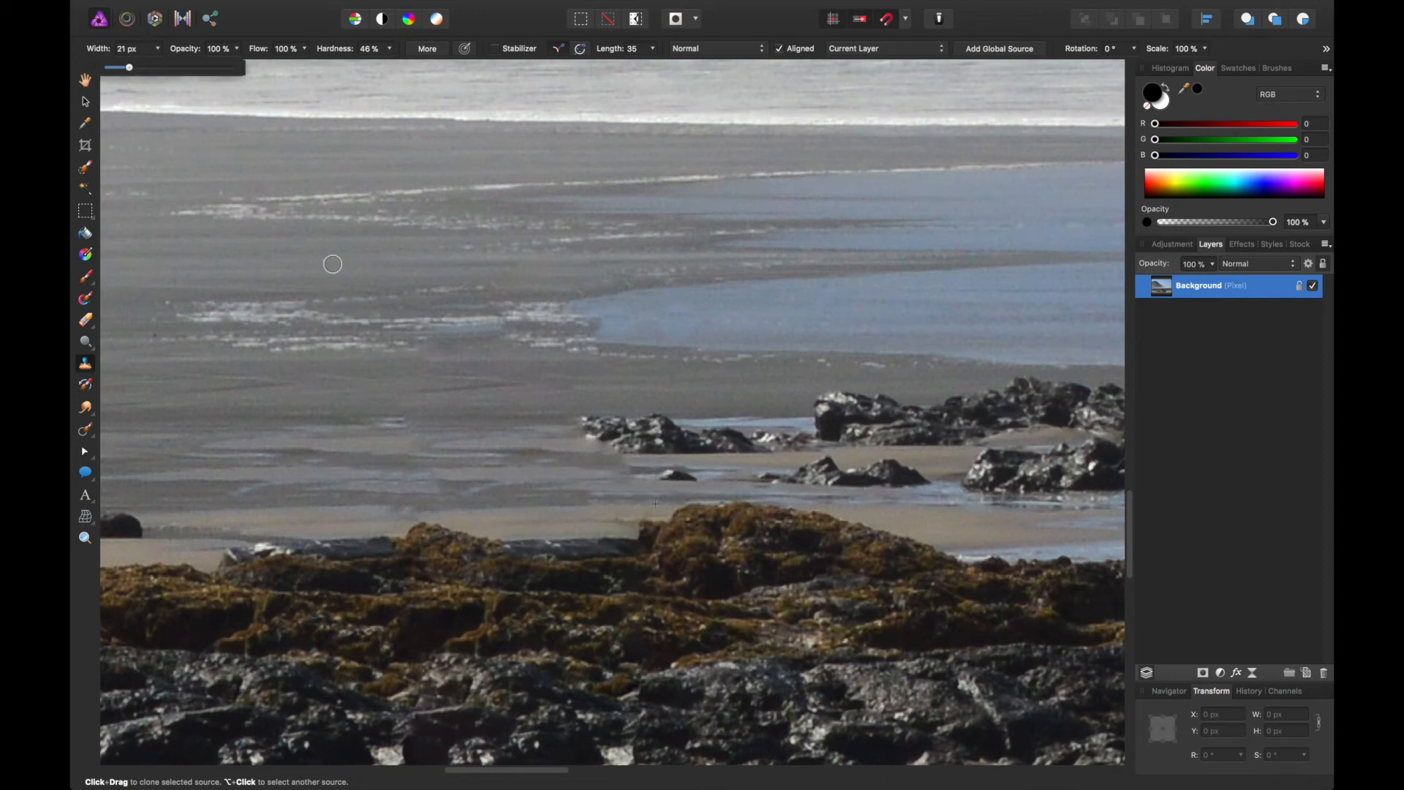
{"action": "left_click", "coordinate": [637, 466], "text": "alt"}
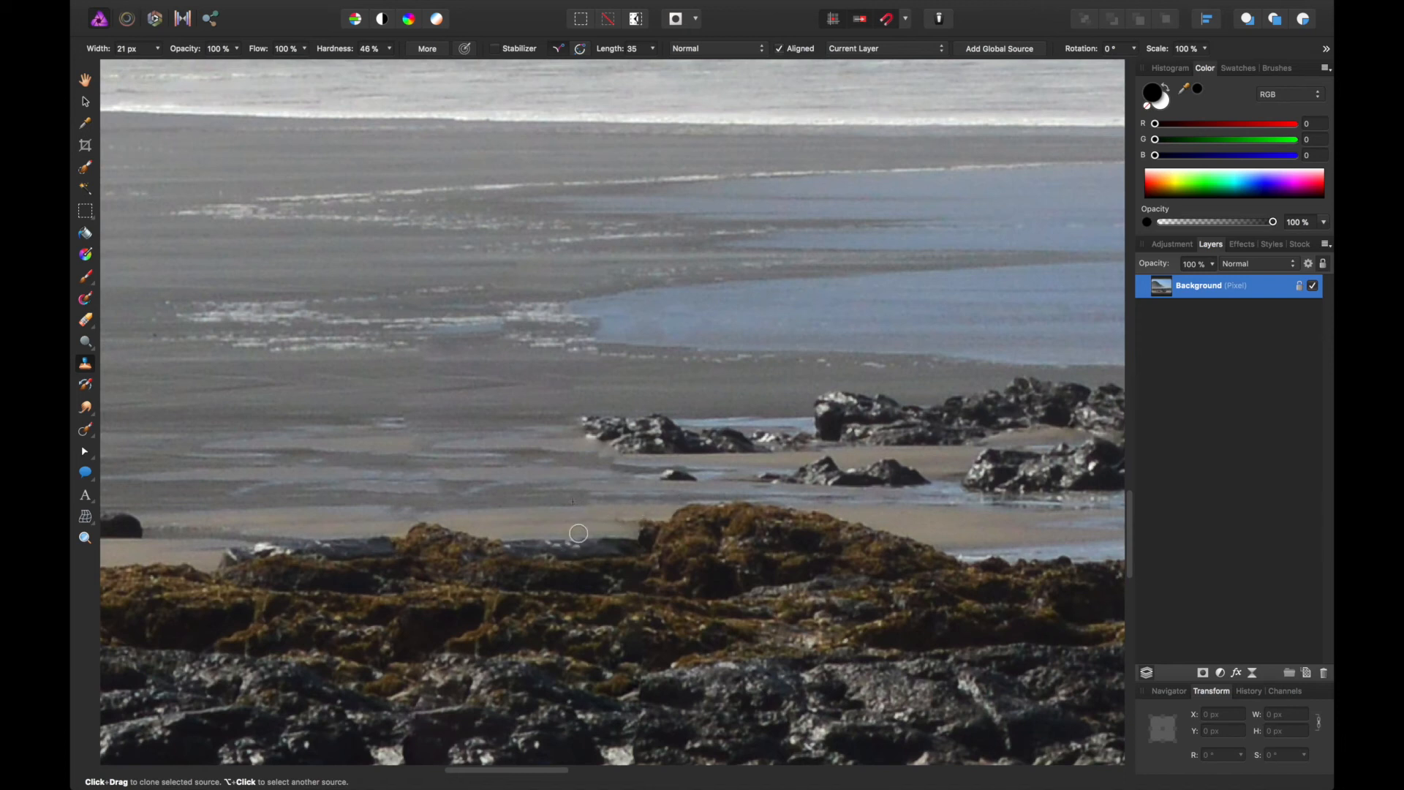
Clone the larger rock's rounded end onto the cut-off end of the small rock cluster, and clean up its base.
{"action": "scroll", "coordinate": [561, 504], "scroll_direction": "up", "scroll_amount": 3}
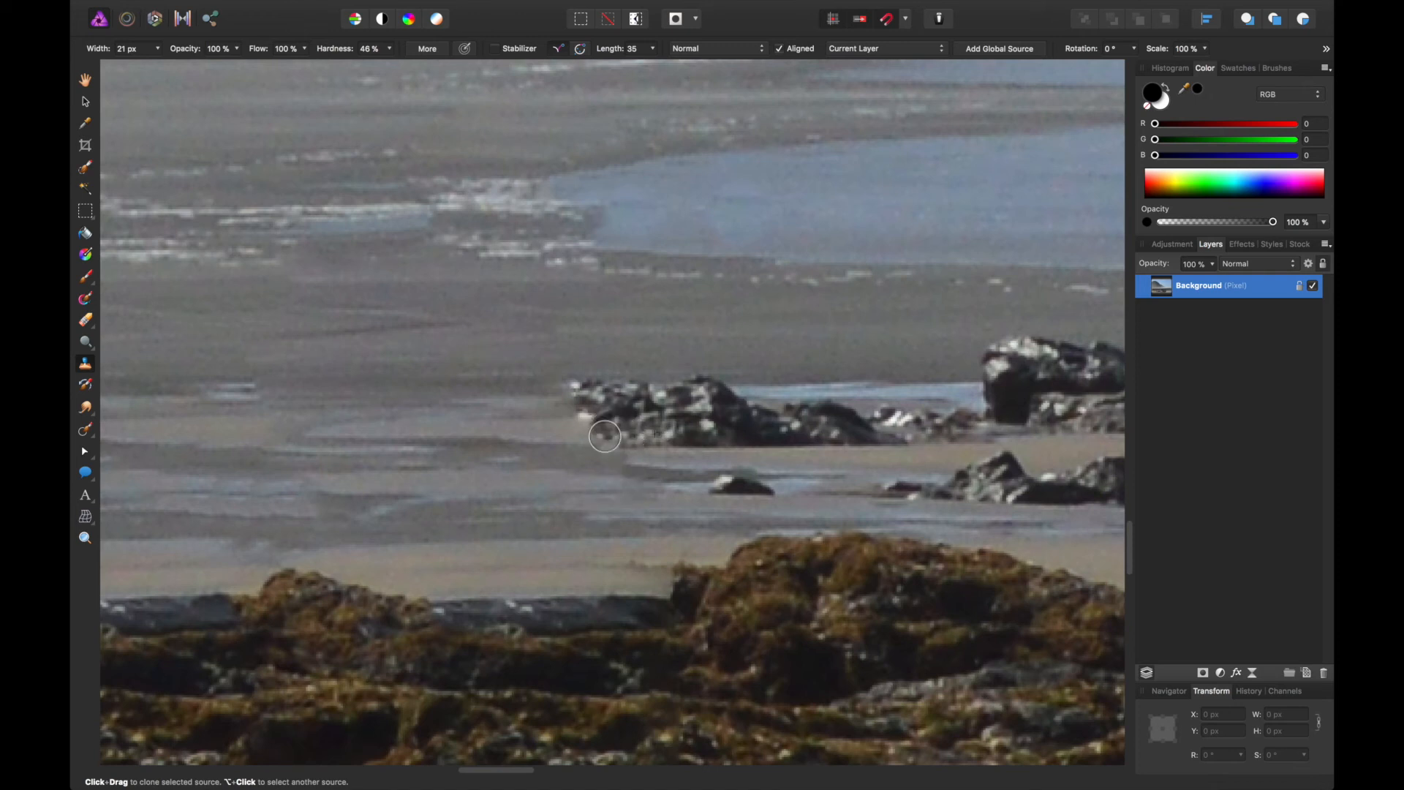
{"action": "mouse_move", "coordinate": [606, 435]}
{"action": "left_mouse_down"}
{"action": "mouse_move", "coordinate": [585, 399]}
{"action": "mouse_move", "coordinate": [672, 405]}
{"action": "mouse_move", "coordinate": [566, 391]}
{"action": "mouse_move", "coordinate": [551, 410]}
{"action": "mouse_move", "coordinate": [566, 417]}
{"action": "mouse_move", "coordinate": [543, 425]}
{"action": "mouse_move", "coordinate": [585, 433]}
{"action": "left_mouse_up"}
{"action": "left_click", "coordinate": [1006, 376], "text": "alt"}
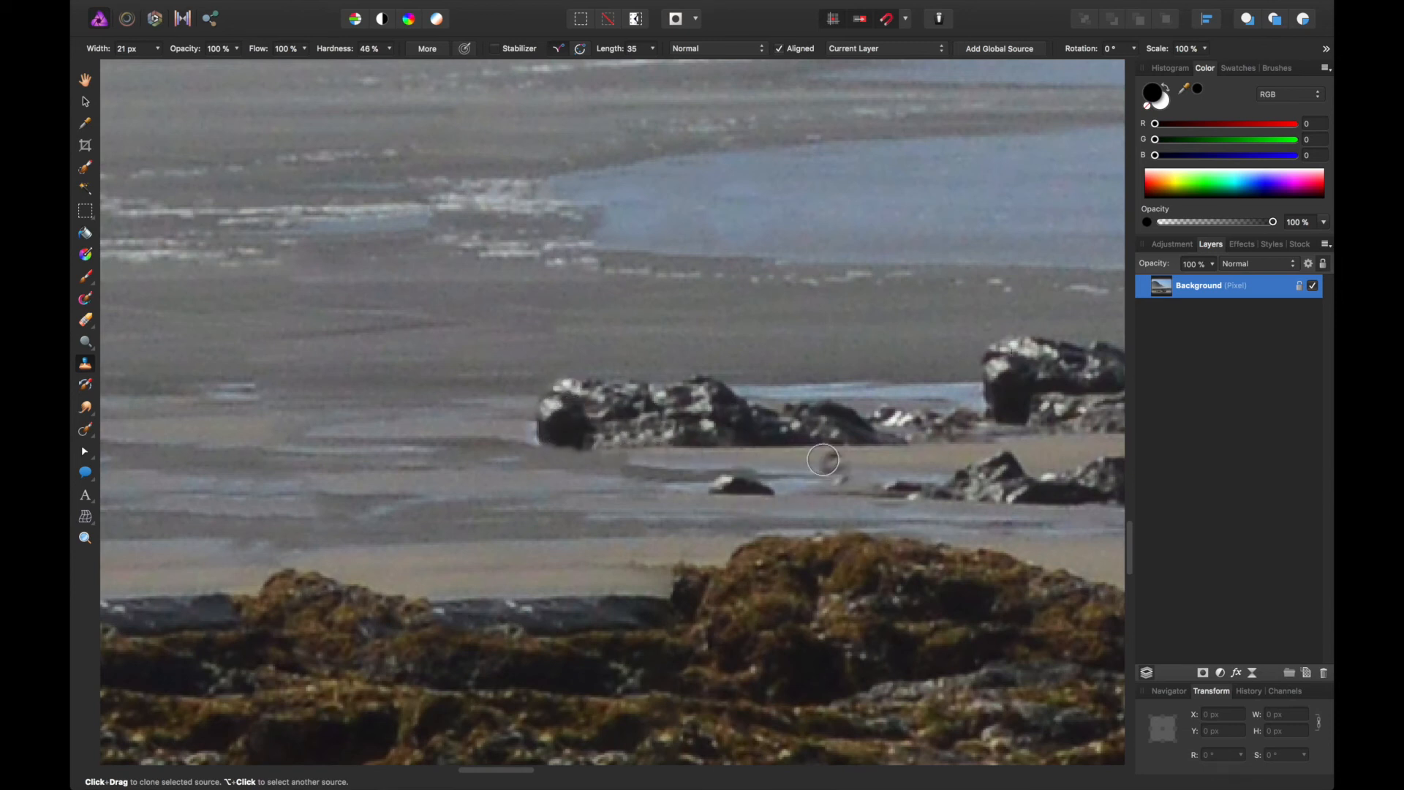
{"action": "left_click", "coordinate": [701, 444], "text": "alt"}
{"action": "left_click_drag", "start_coordinate": [563, 448], "coordinate": [555, 445]}
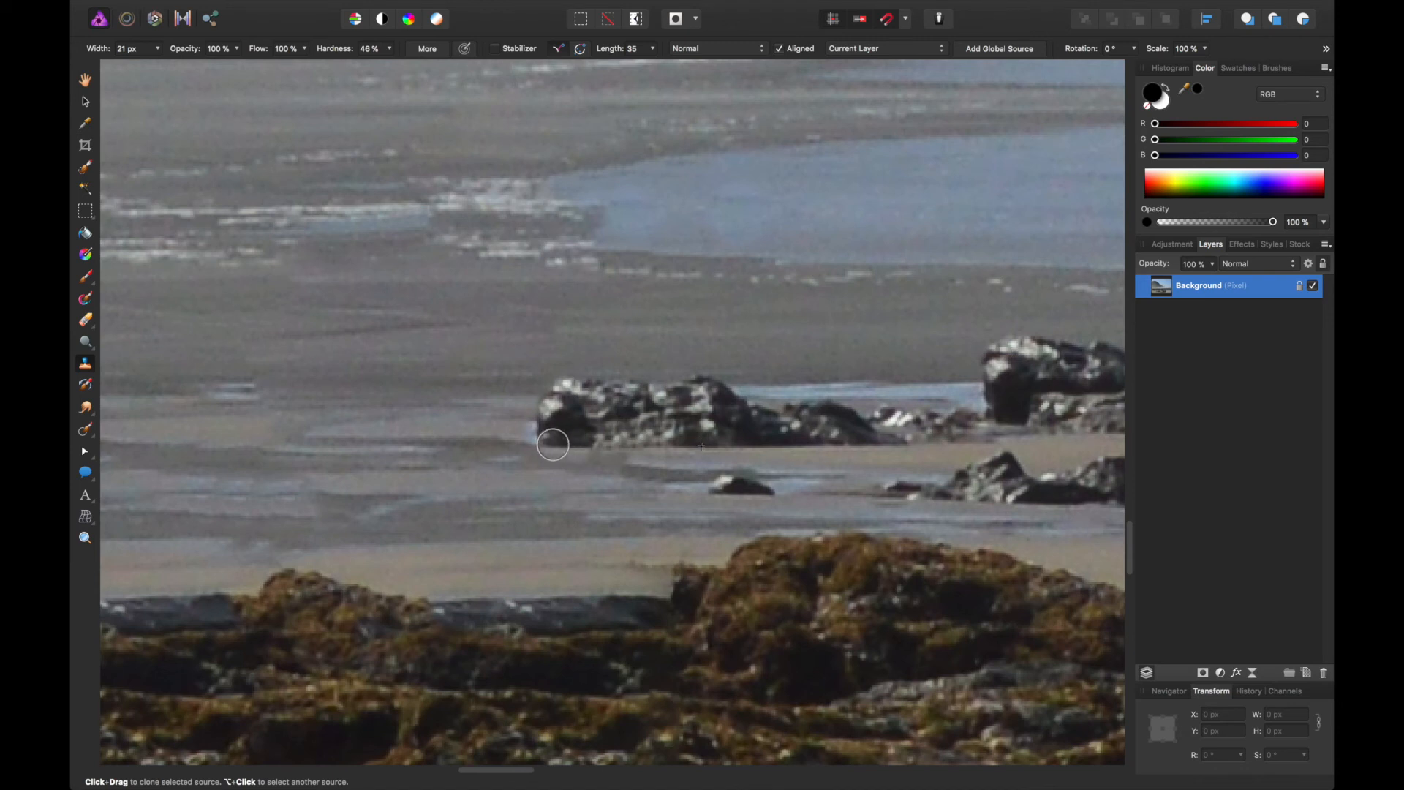
{"action": "scroll", "coordinate": [672, 503], "scroll_direction": "down", "scroll_amount": 10}
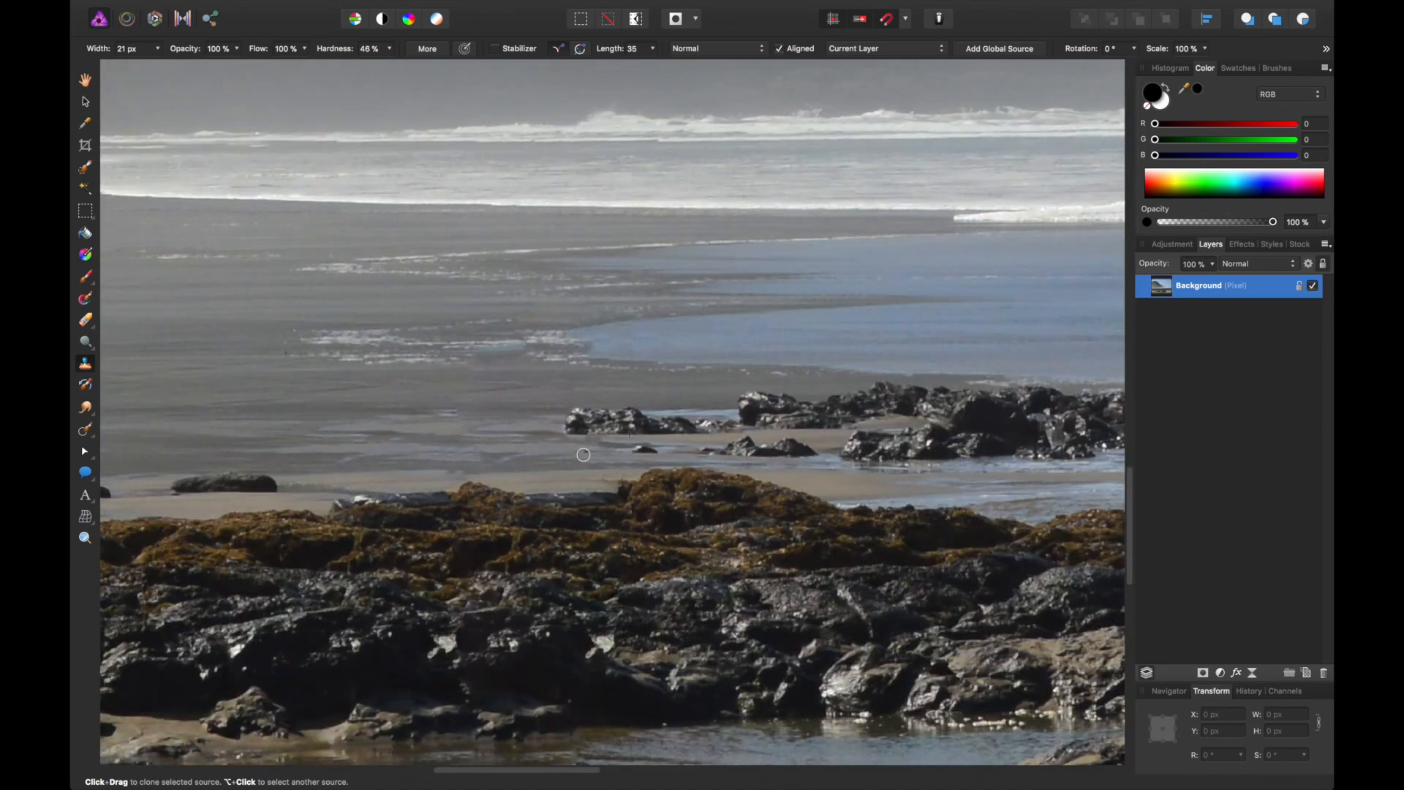
Set the Clone Brush width to 55 px and clone nearby wet sand and ripples over the seams below the small lone rock in the shallow water.
{"action": "scroll", "coordinate": [527, 528], "scroll_direction": "down", "scroll_amount": 3}
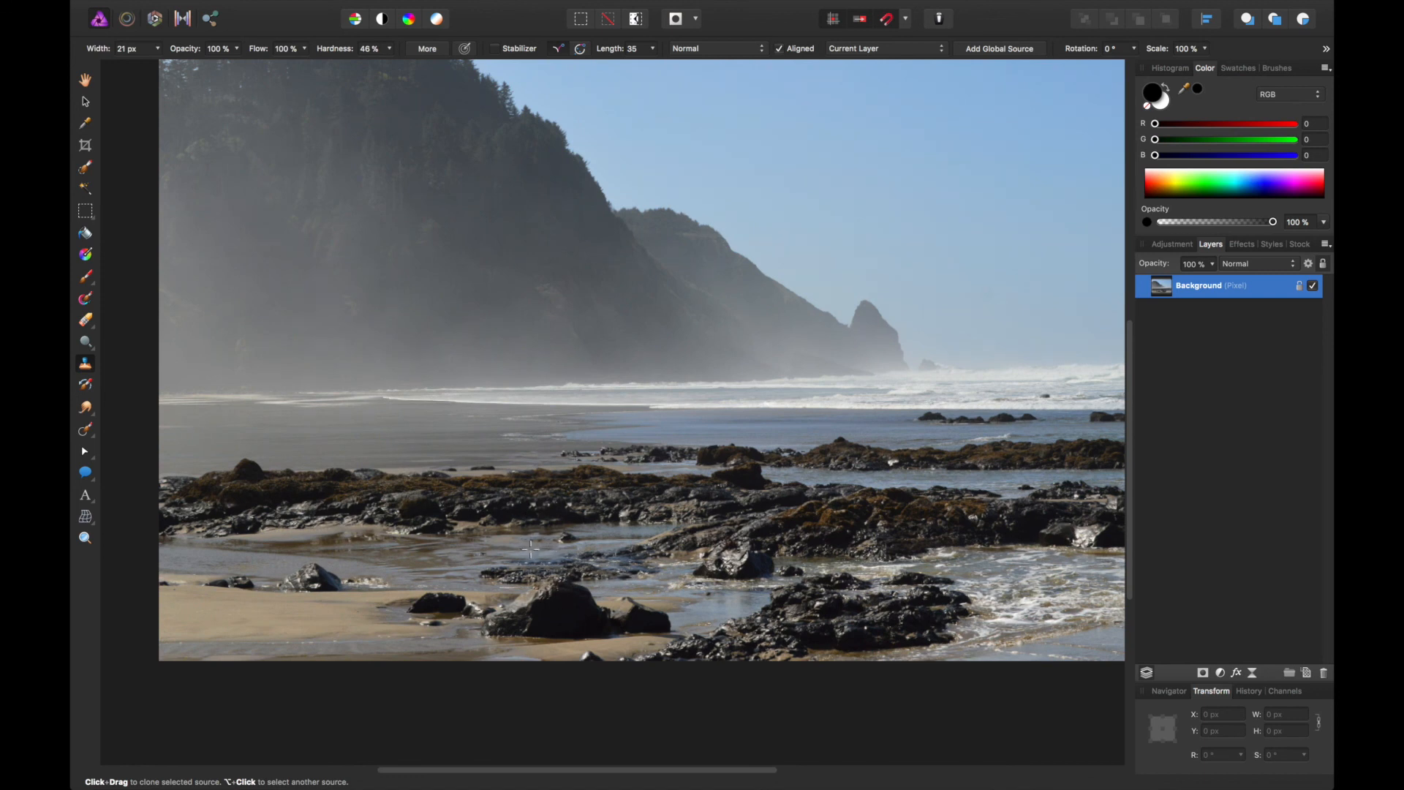
{"action": "scroll", "coordinate": [531, 548], "scroll_direction": "up", "scroll_amount": 10}
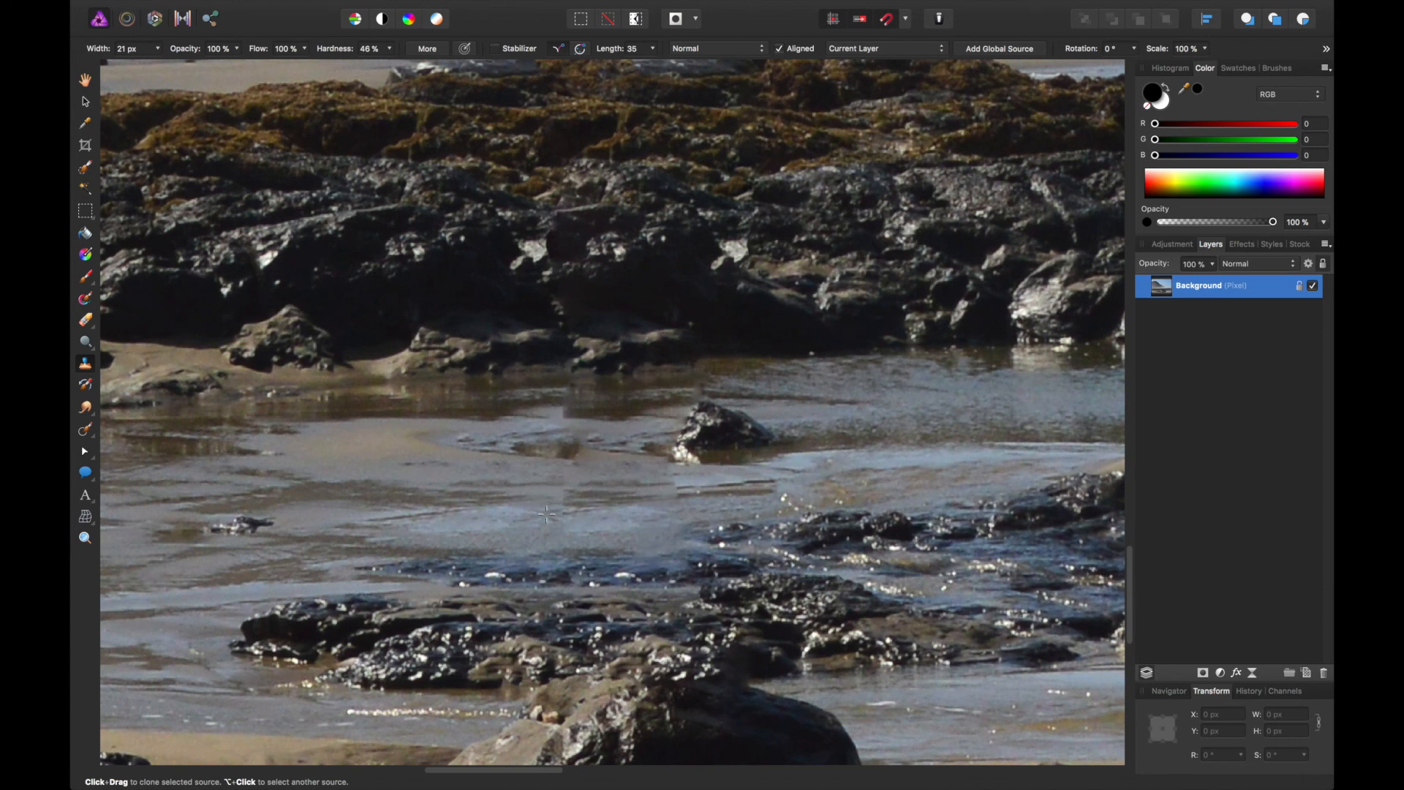
{"action": "left_click", "coordinate": [158, 49]}
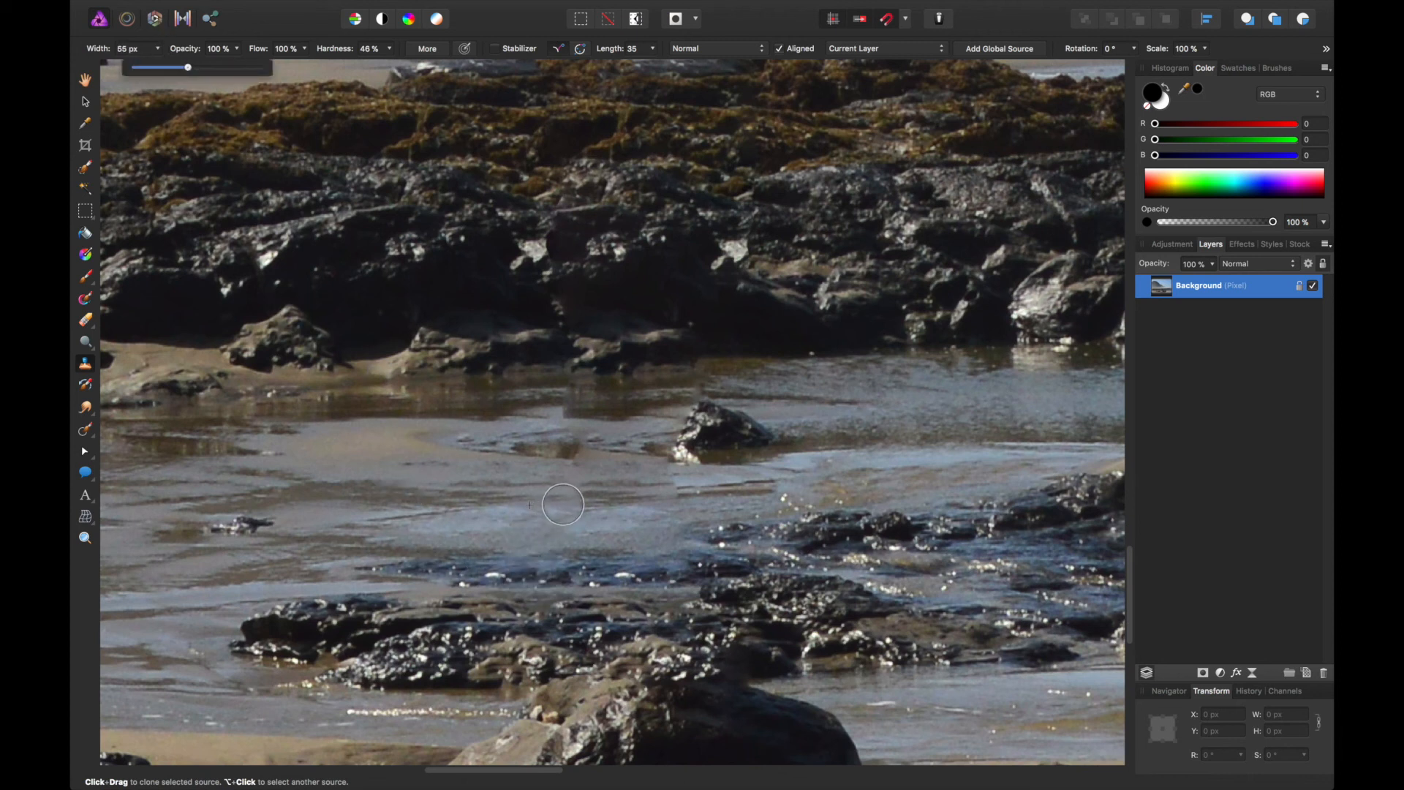
{"action": "left_click", "coordinate": [564, 503]}
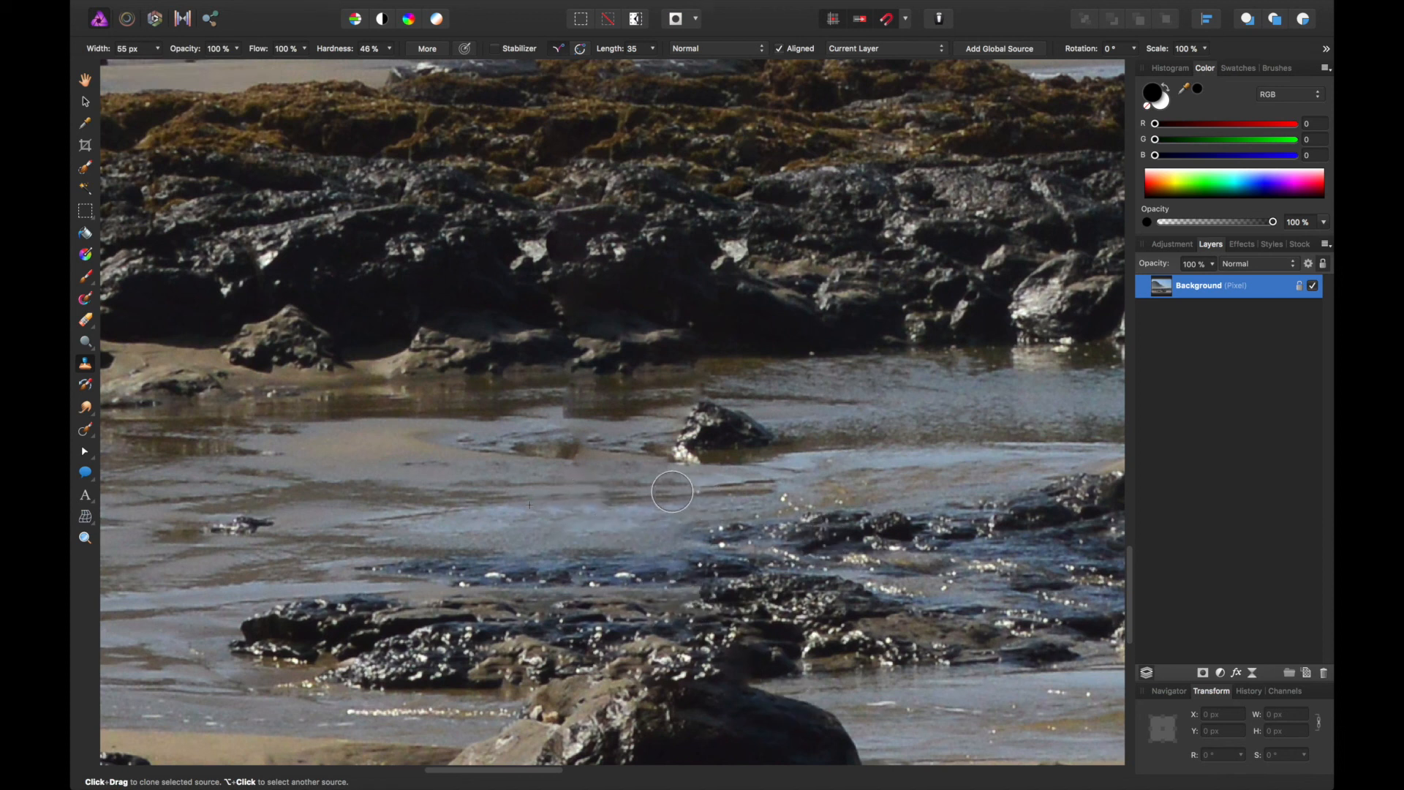
{"action": "left_click", "coordinate": [716, 485], "text": "alt"}
{"action": "mouse_move", "coordinate": [680, 486]}
{"action": "left_mouse_down"}
{"action": "mouse_move", "coordinate": [639, 488]}
{"action": "mouse_move", "coordinate": [669, 487]}
{"action": "left_mouse_up"}
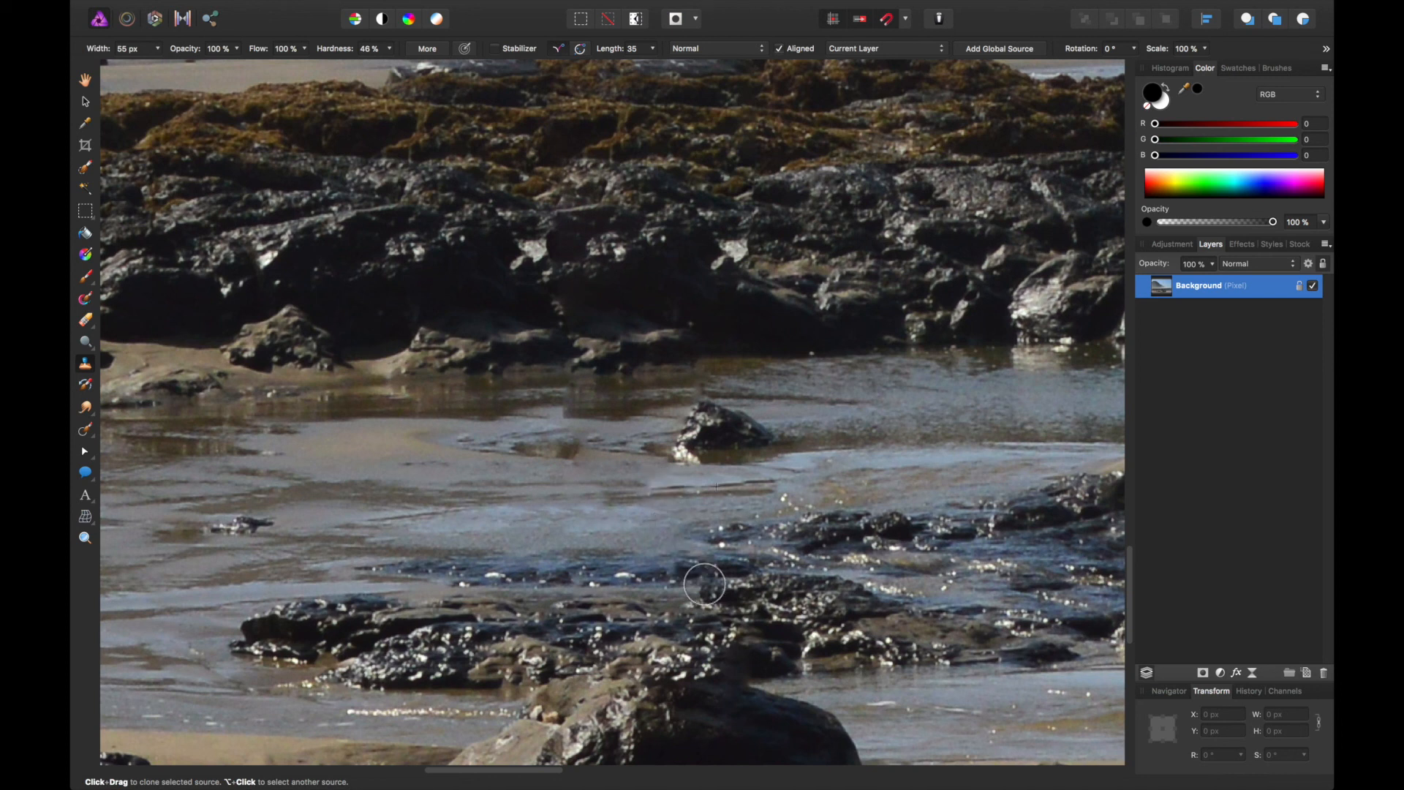
{"action": "left_click", "coordinate": [658, 480], "text": "alt"}
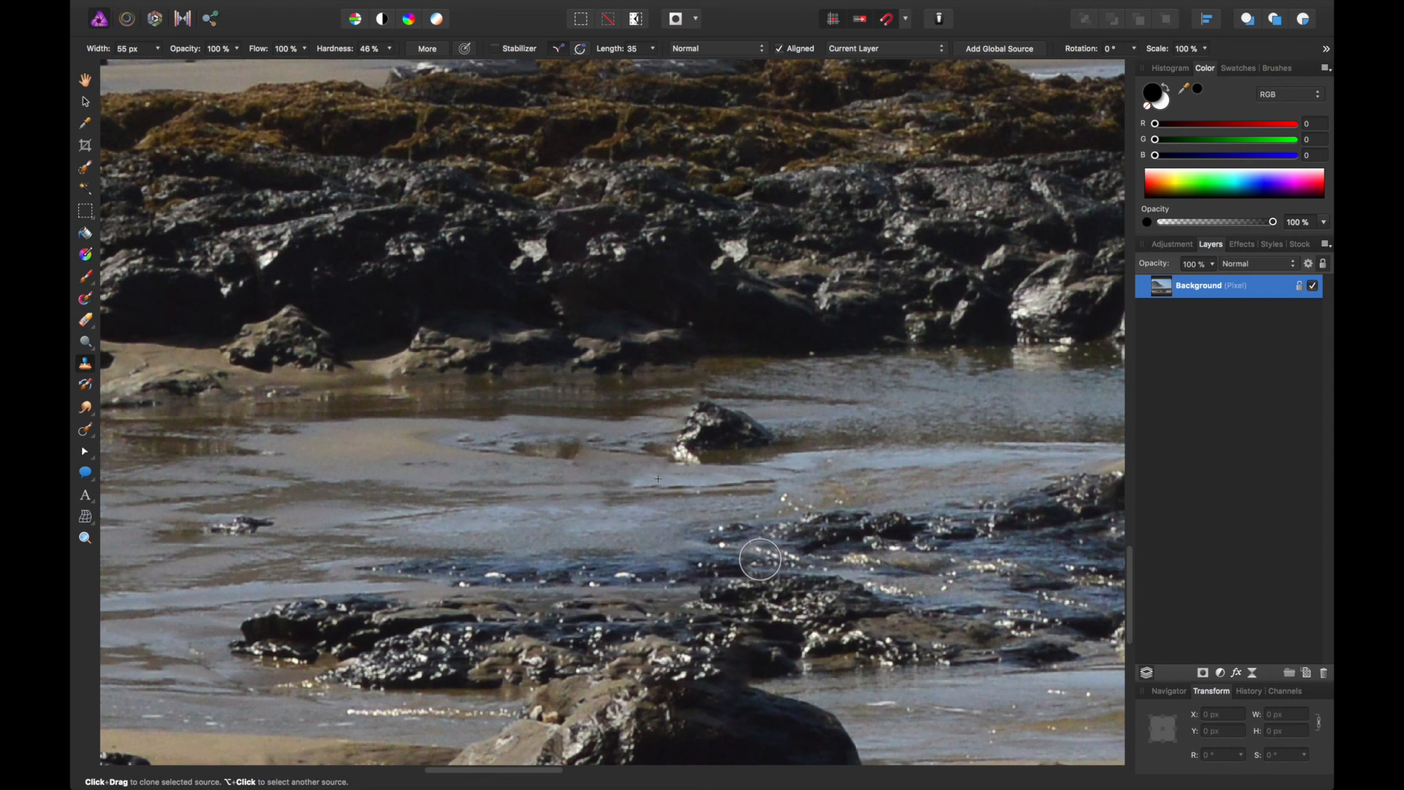
Switch to the Pan tool and review the retouched beach photo as a whole, from the cliffs to the foreground rocks.
{"action": "key", "text": "super+0"}
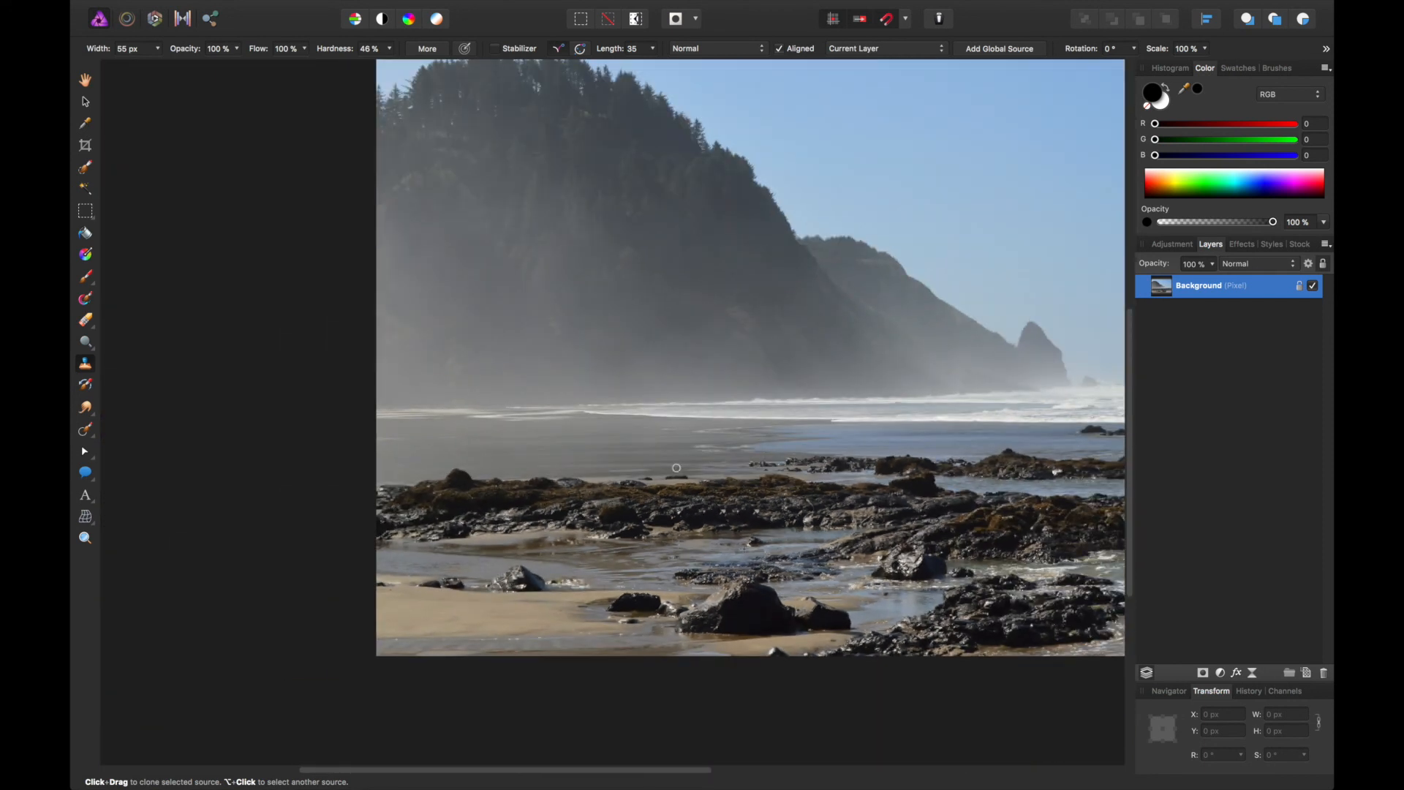
{"action": "left_click", "coordinate": [89, 86]}
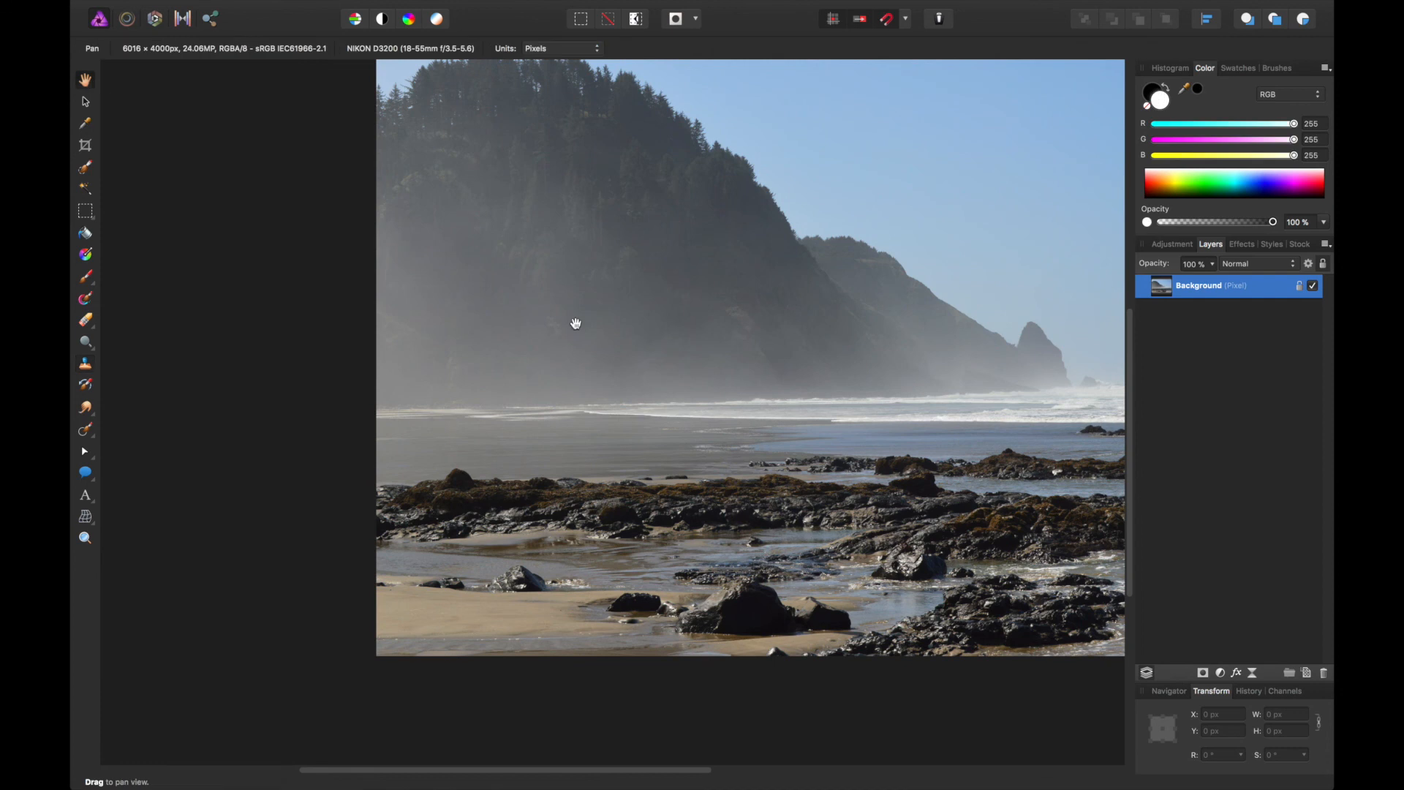
{"action": "scroll", "coordinate": [595, 410], "scroll_direction": "up", "scroll_amount": 4}
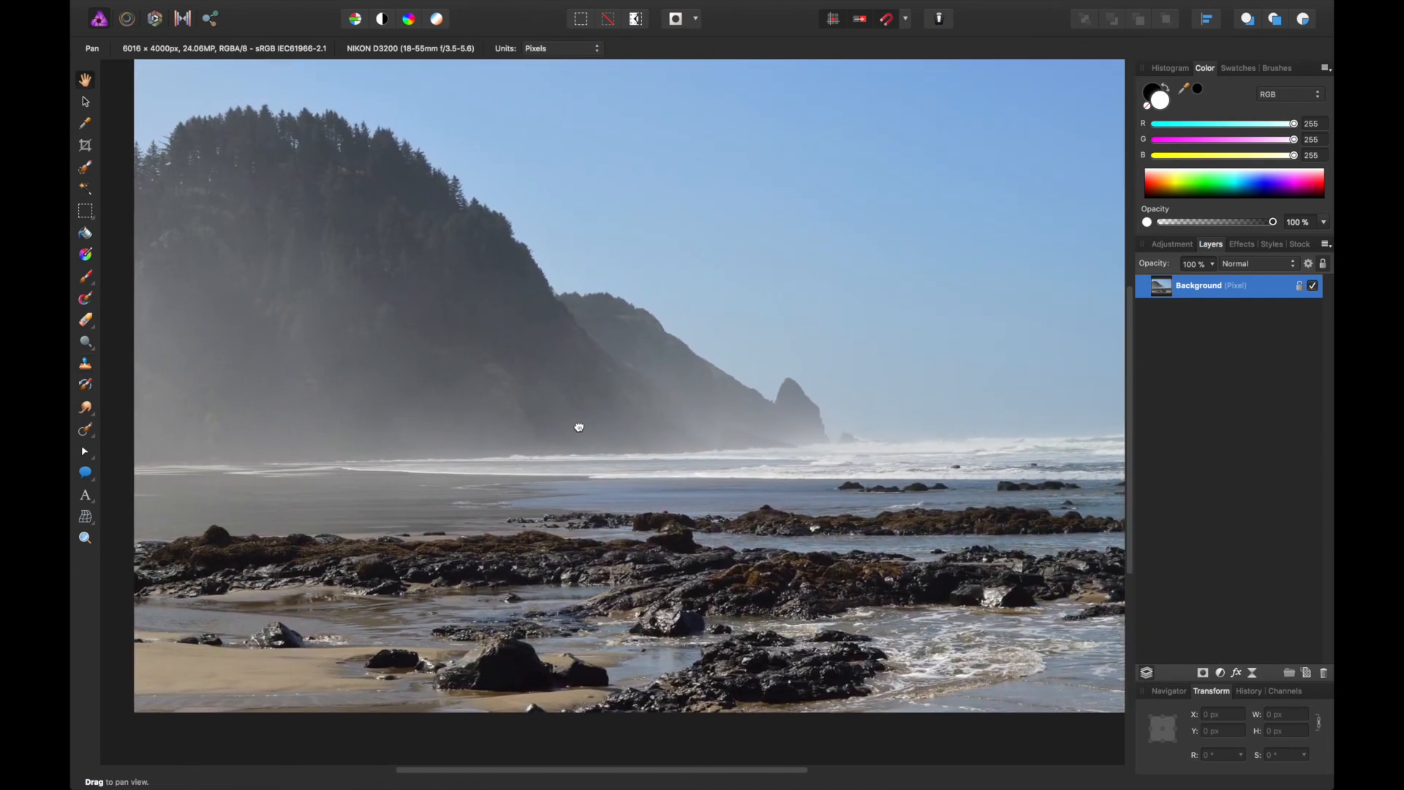
{"action": "left_click_drag", "start_coordinate": [441, 555], "coordinate": [546, 567]}
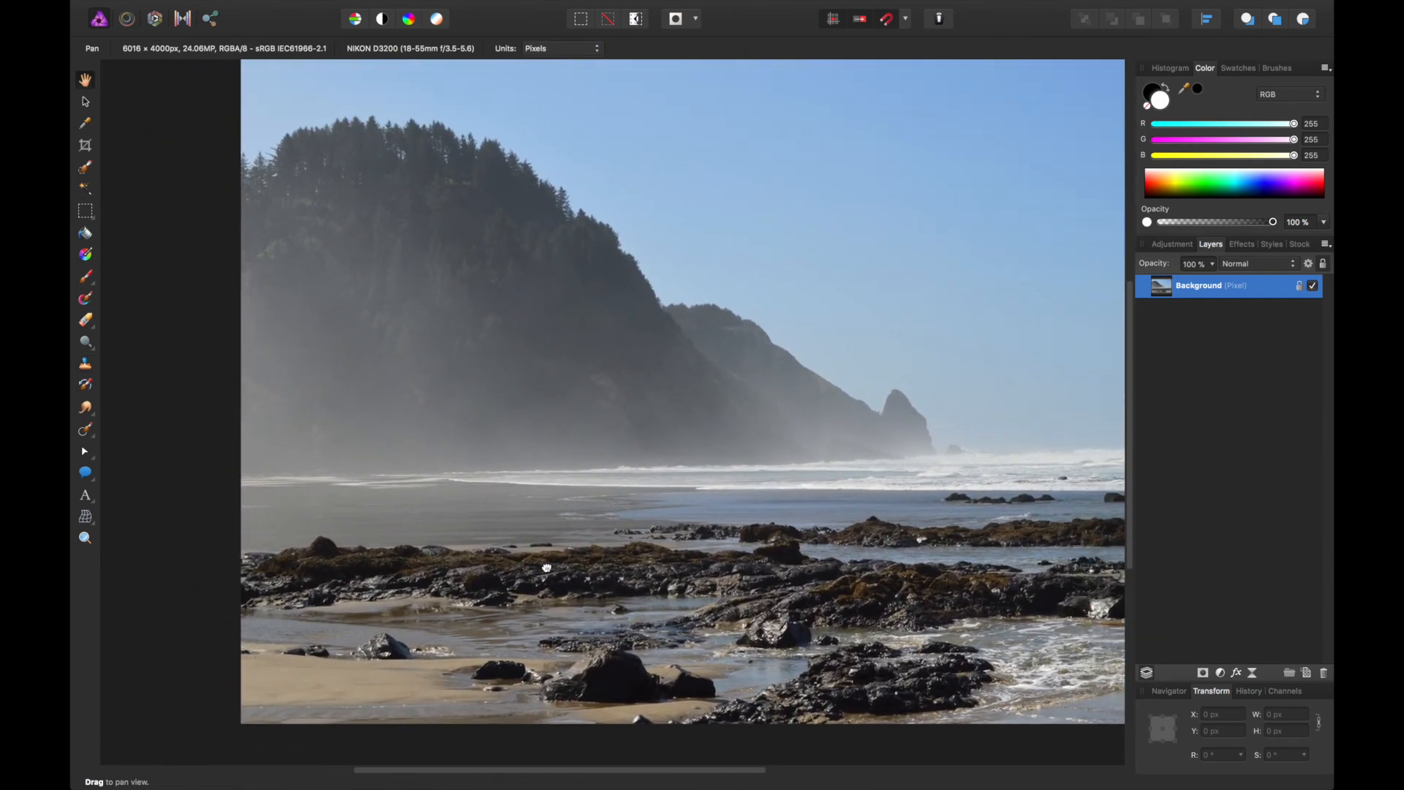
{"action": "left_click_drag", "start_coordinate": [767, 520], "coordinate": [642, 552]}
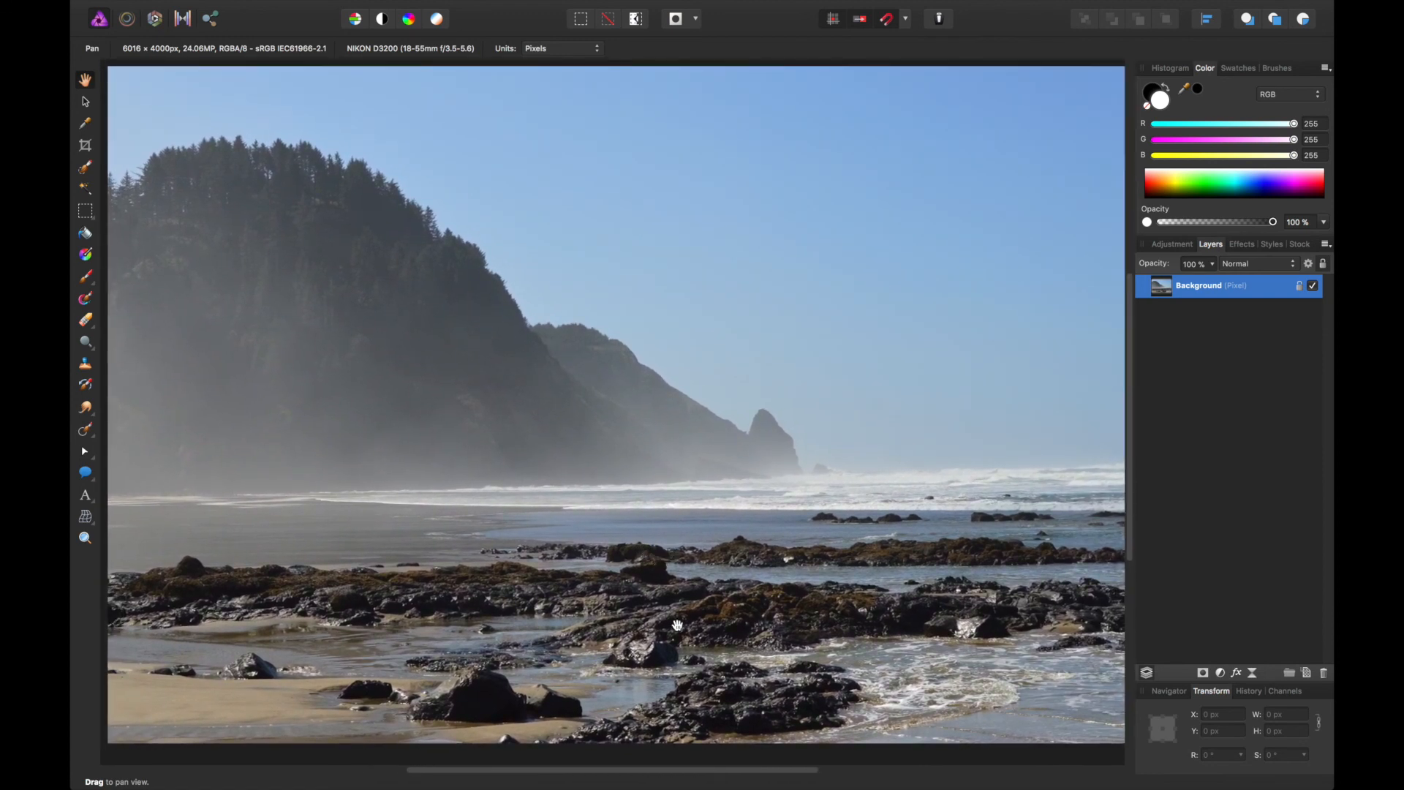